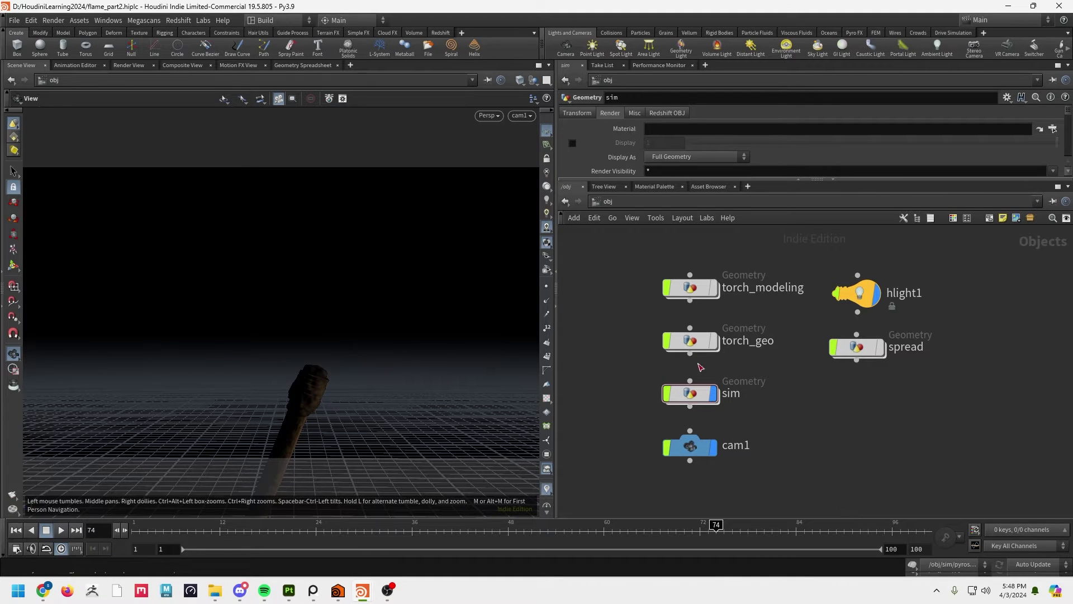
# - Look inside the torch_geo network at the imported torch geometry and return to the object level
pyautogui.moveTo(714, 292)
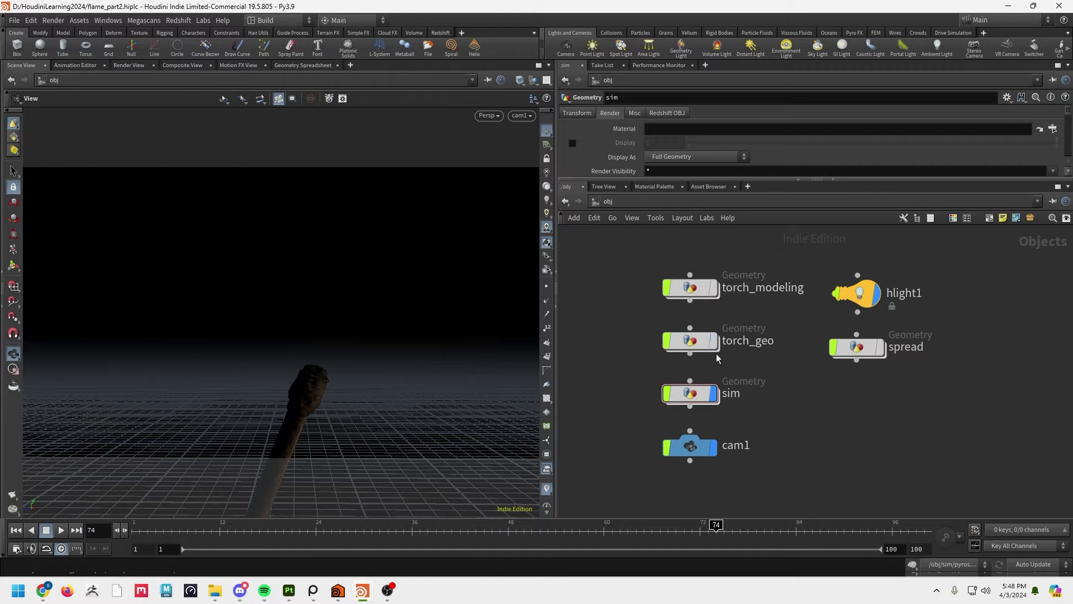
pyautogui.moveTo(704, 346)
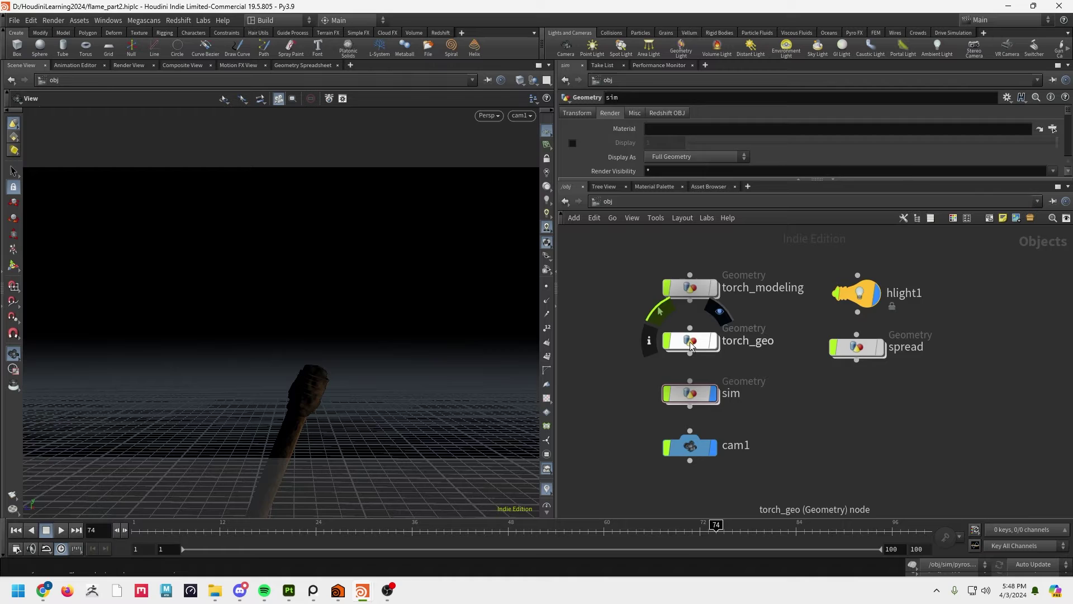
pyautogui.doubleClick(692, 344)
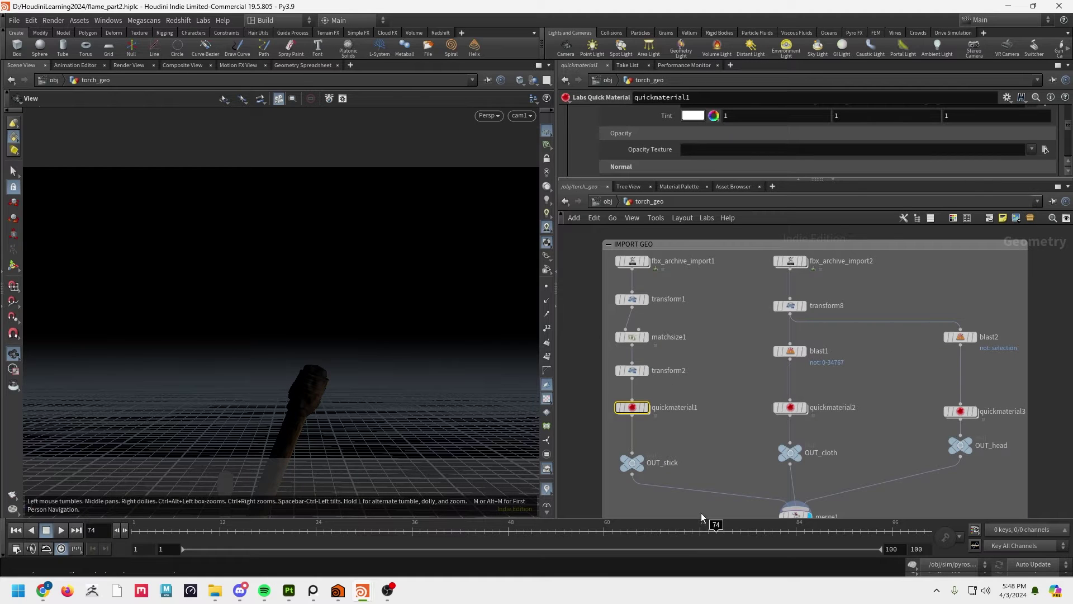
pyautogui.click(607, 201)
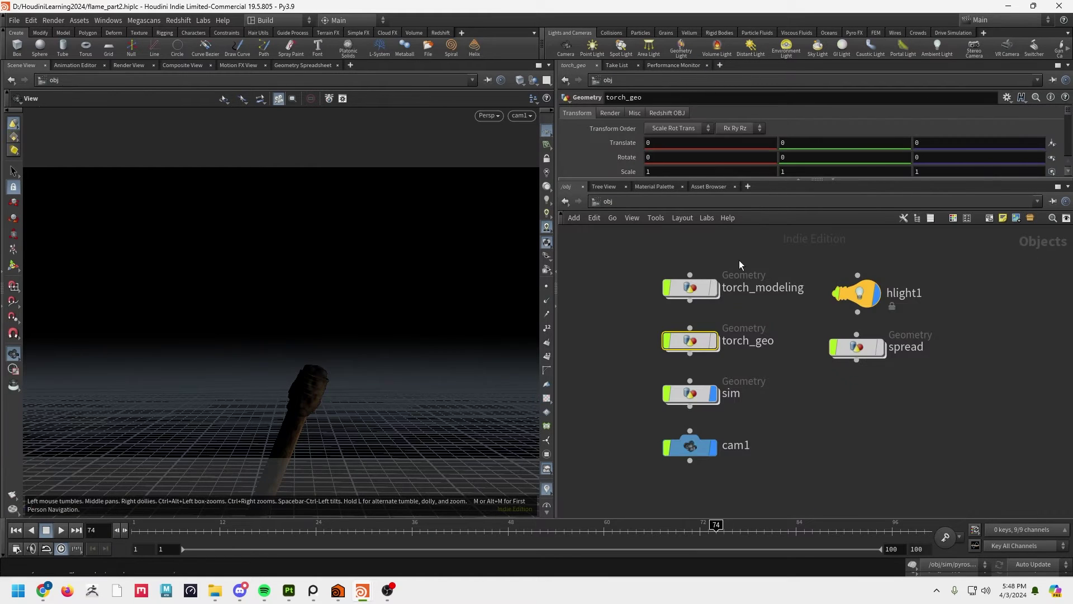
# - Look through the sim network's OUT_fire, OUT_EMBERS and OUT_TORCH_GEO output nulls, and return to the object level
pyautogui.doubleClick(687, 393)
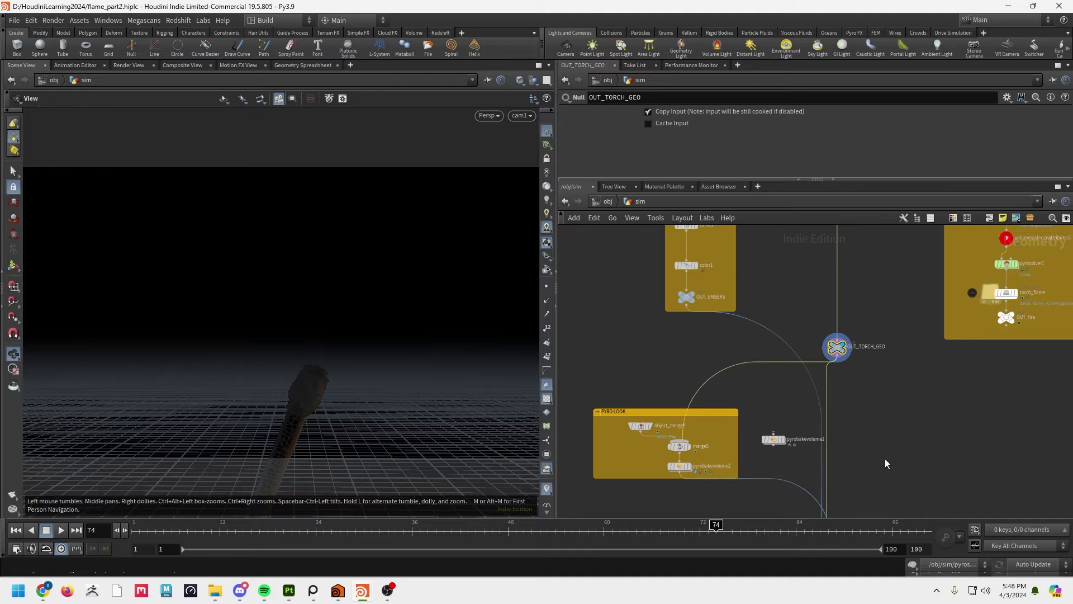
pyautogui.moveTo(884, 458); pyautogui.dragTo(817, 424, button='middle')
pyautogui.moveTo(960, 326)
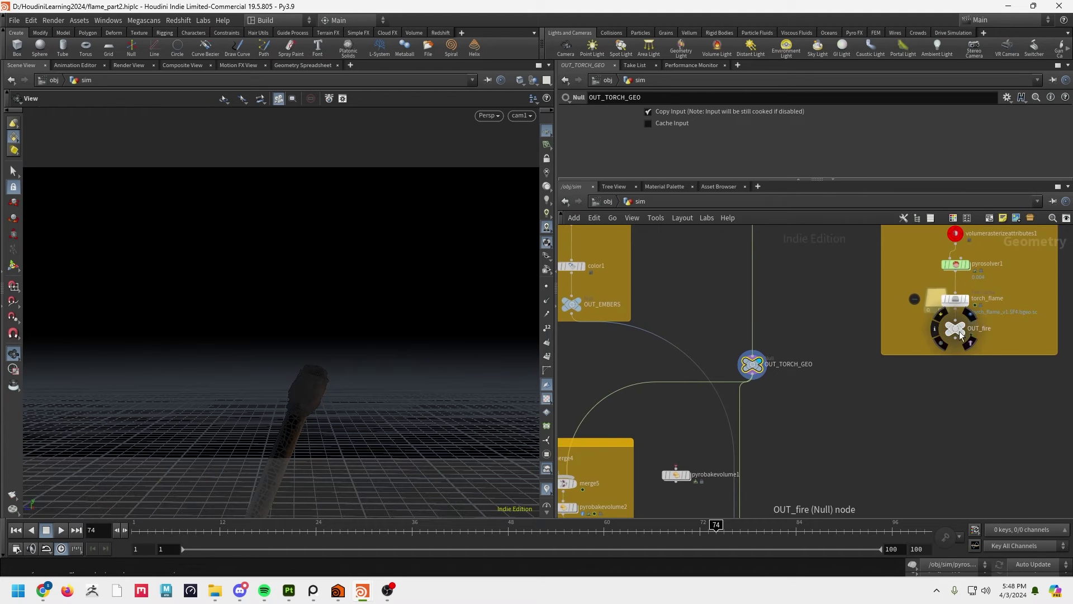
pyautogui.moveTo(900, 384); pyautogui.dragTo(931, 420, button='middle')
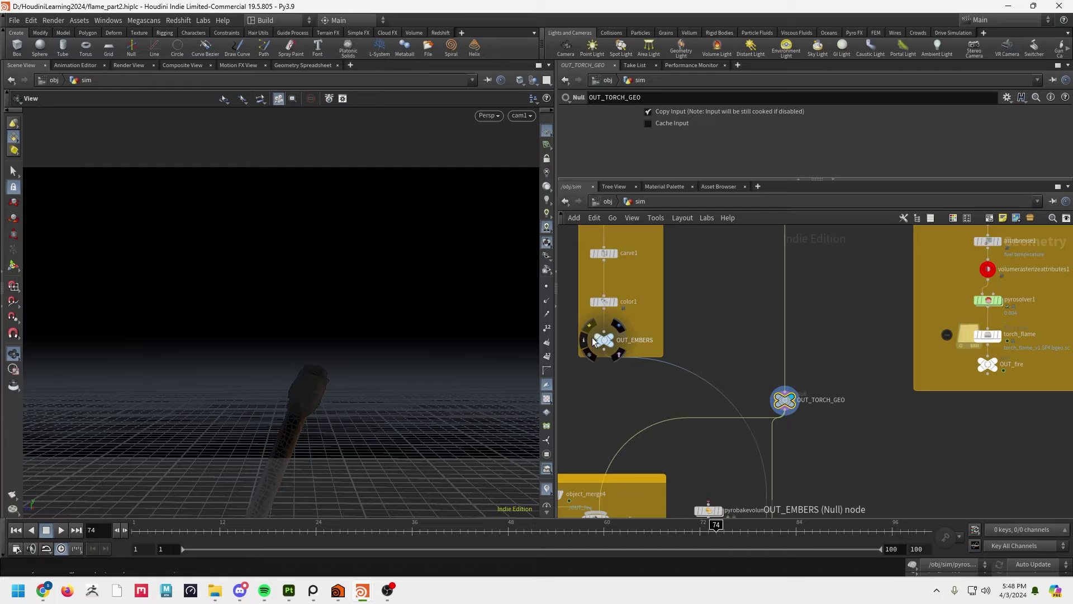
pyautogui.moveTo(806, 490); pyautogui.dragTo(752, 489, button='middle')
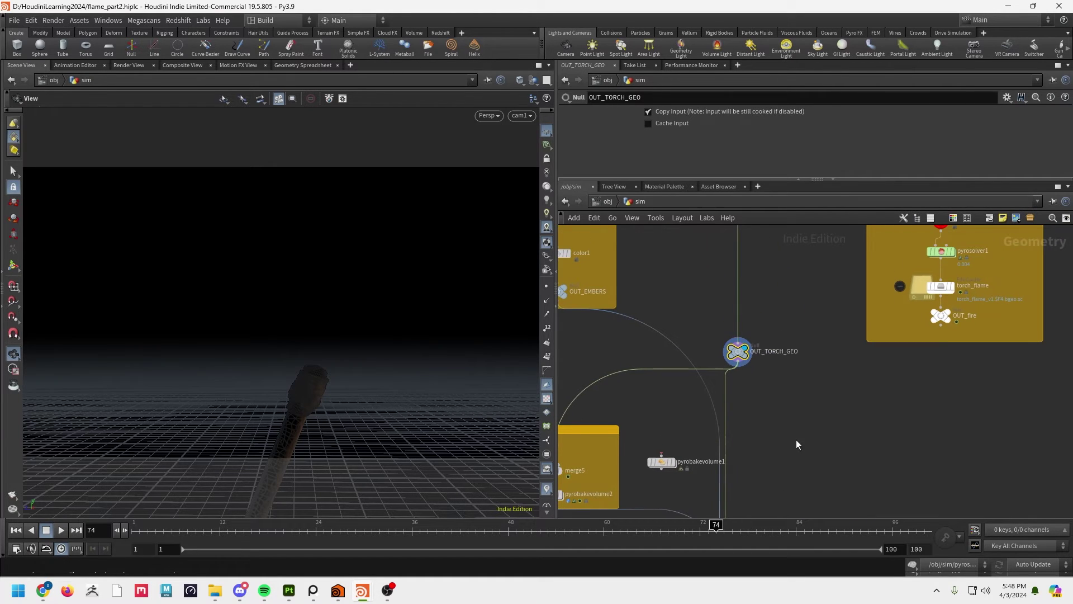
pyautogui.moveTo(796, 440); pyautogui.dragTo(798, 455, button='middle')
pyautogui.click(606, 201)
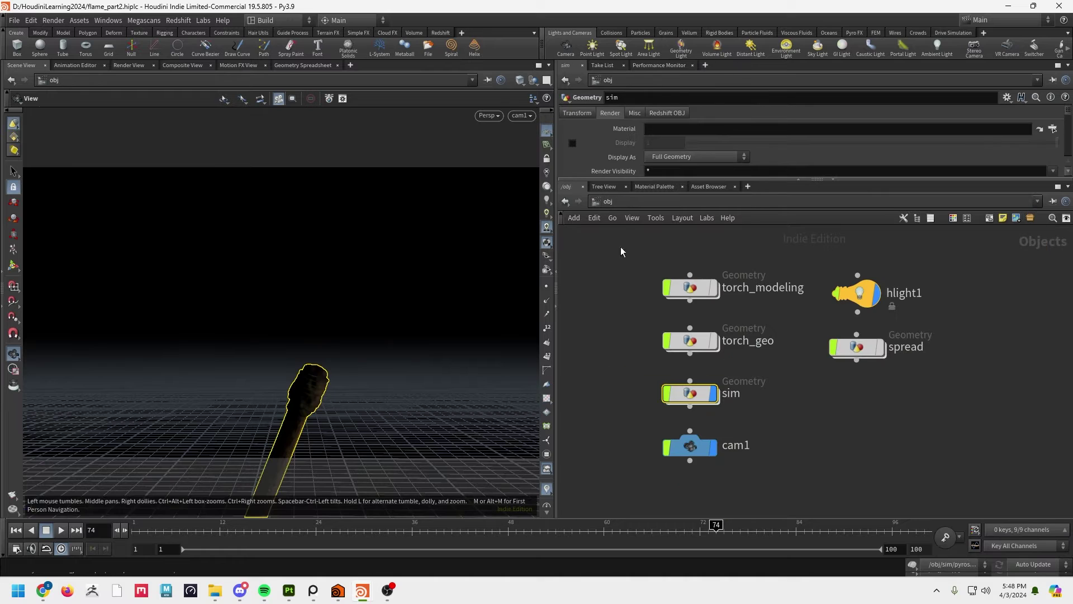
pyautogui.click(781, 423)
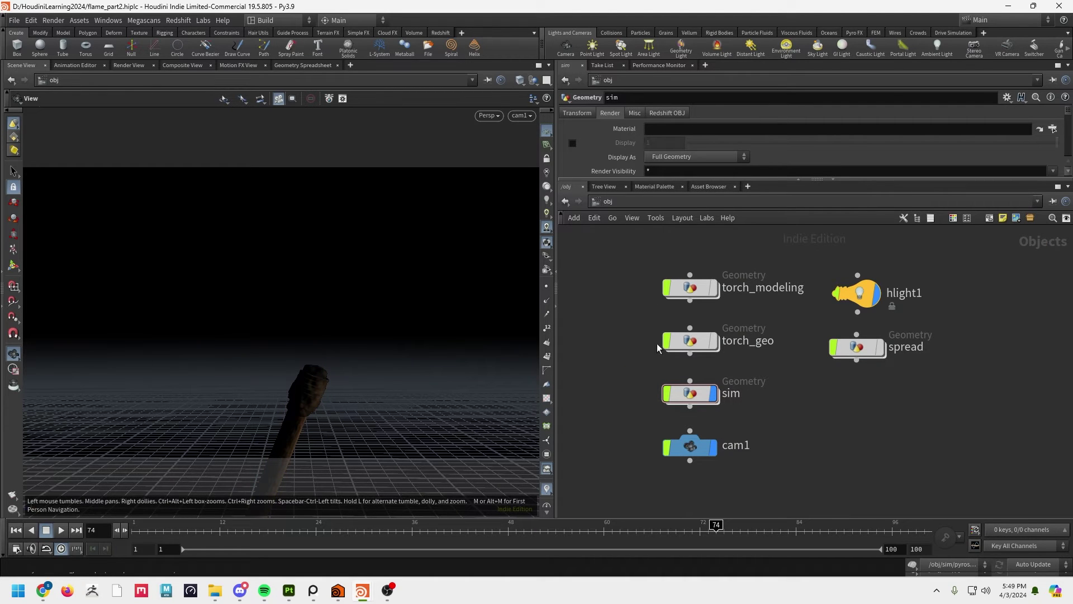
# - Switch from the object level to the stage network and slightly widen the network pane
pyautogui.click(594, 201)
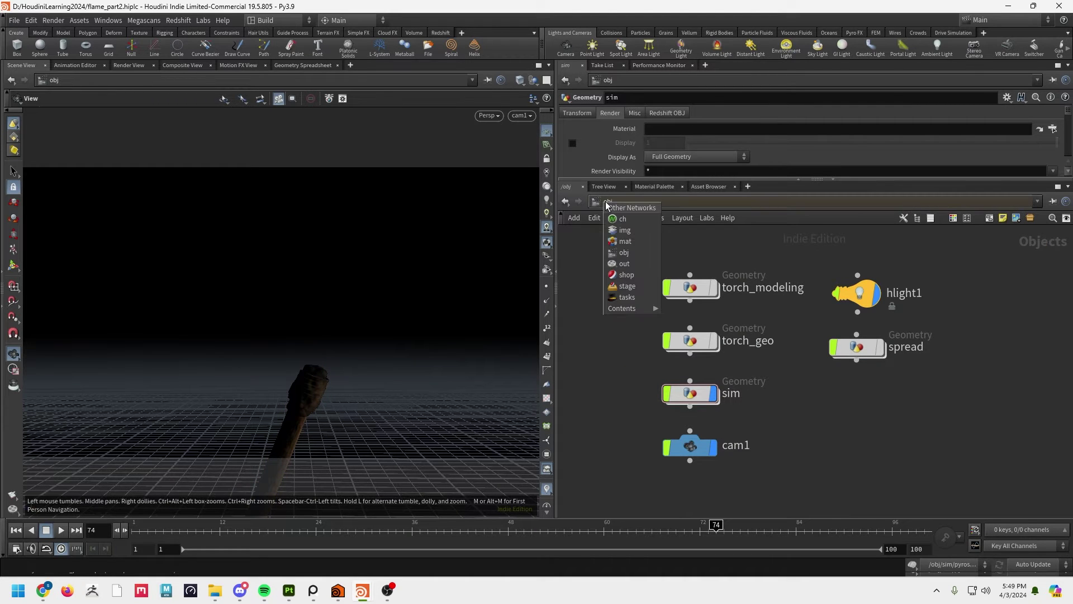
pyautogui.click(624, 287)
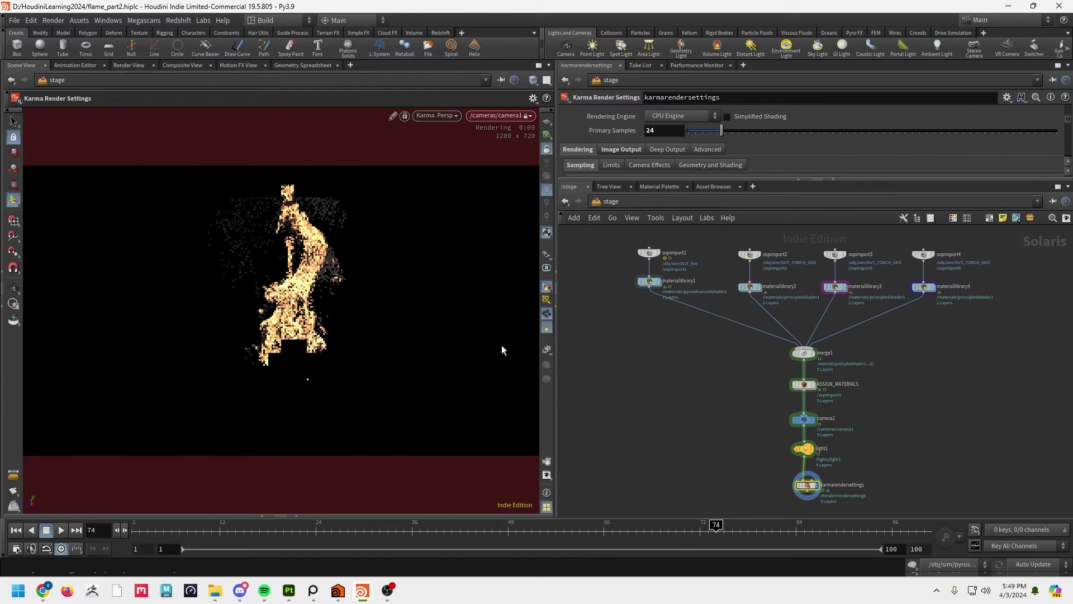
pyautogui.moveTo(551, 333); pyautogui.dragTo(538, 333)
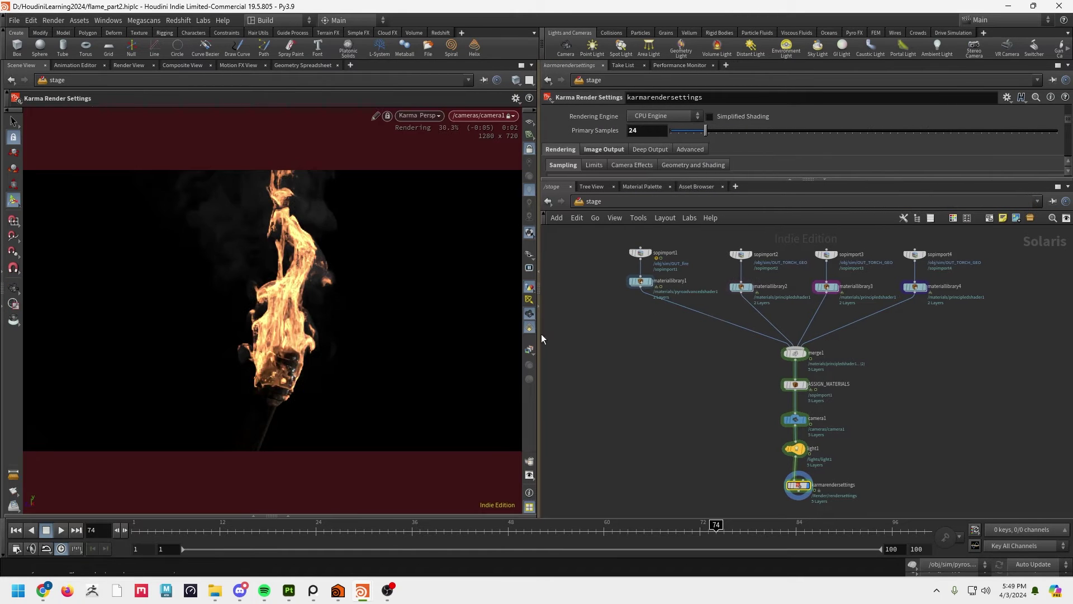
# - Enlarge the parameter area and examine the import settings of the sopimport1 node that brings in the fire
pyautogui.scroll(5, 700, 391)
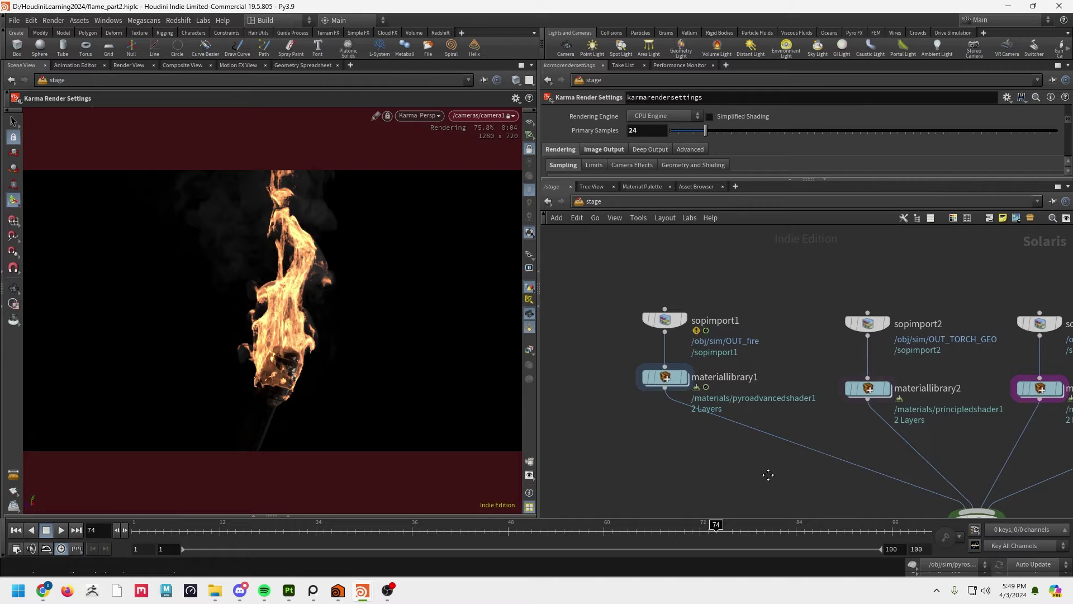
pyautogui.click(710, 320)
pyautogui.moveTo(770, 320); pyautogui.dragTo(707, 307, button='middle')
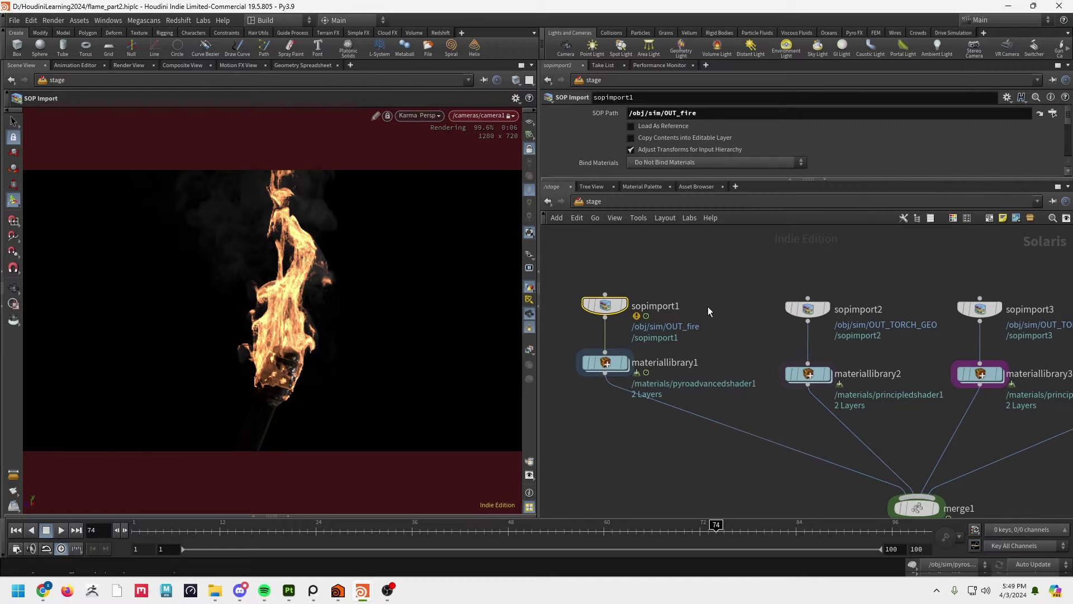
pyautogui.moveTo(652, 239); pyautogui.dragTo(714, 308, button='middle')
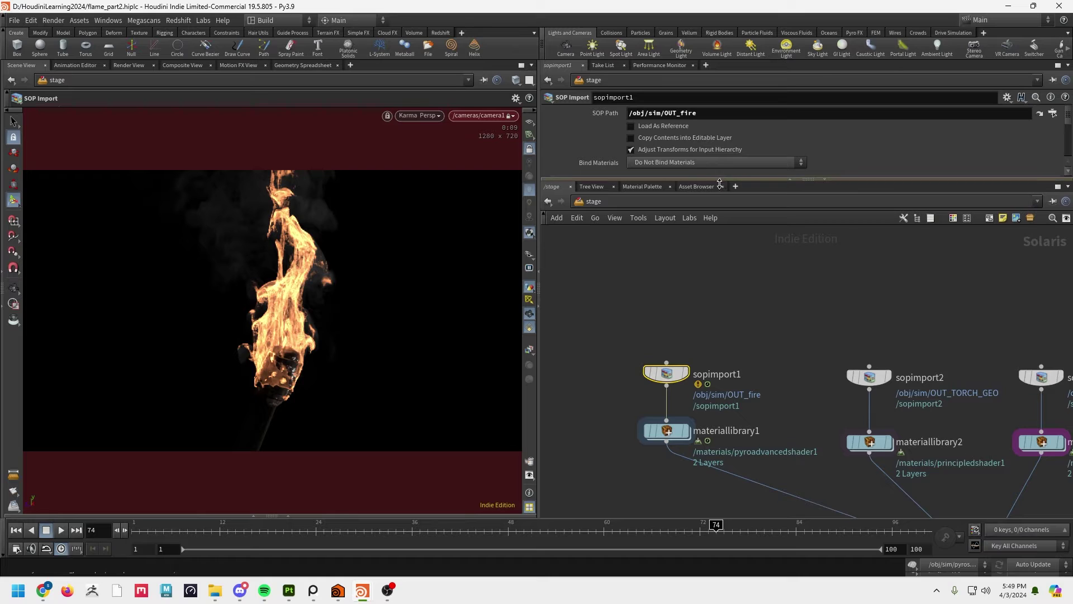
pyautogui.moveTo(720, 179); pyautogui.dragTo(721, 231)
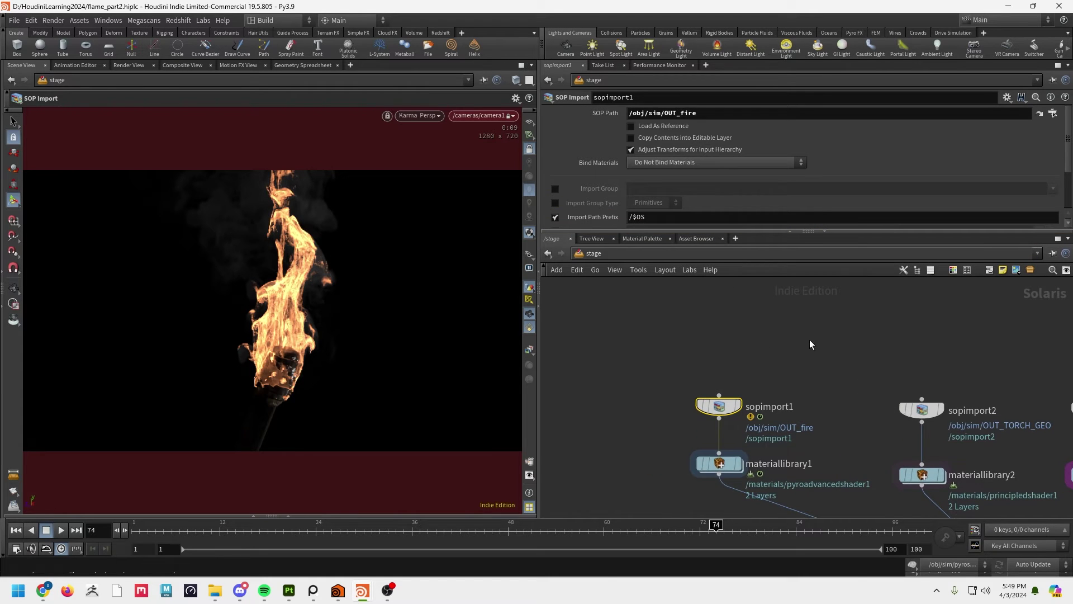
pyautogui.moveTo(810, 340); pyautogui.dragTo(734, 326, button='middle')
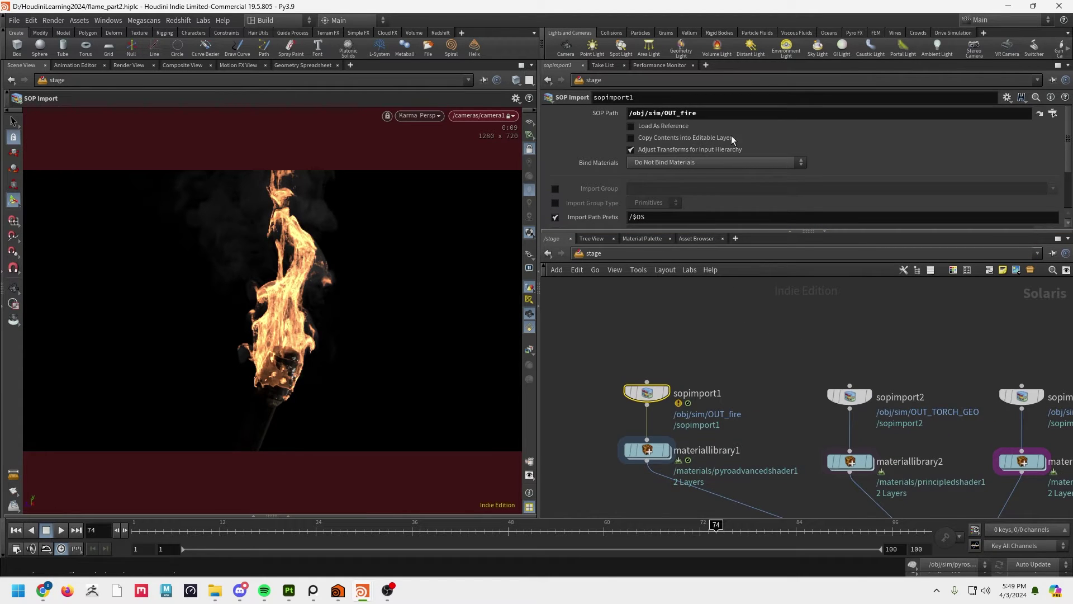
pyautogui.scroll(-1, 684, 174)
# - Add a new SOP Import node above sopimport1
pyautogui.press('Tab')
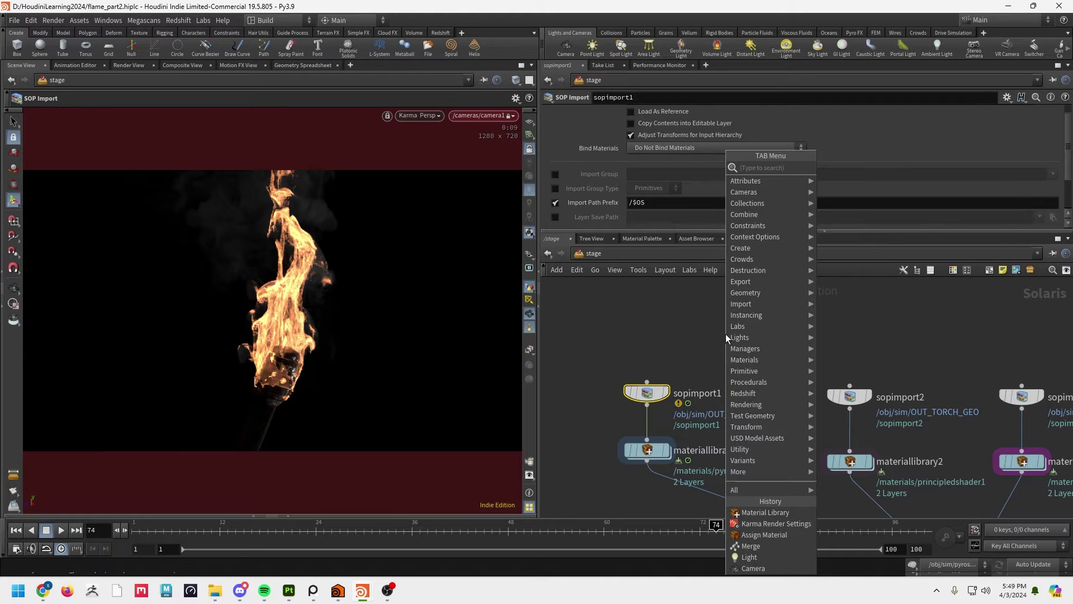
pyautogui.write('sop')
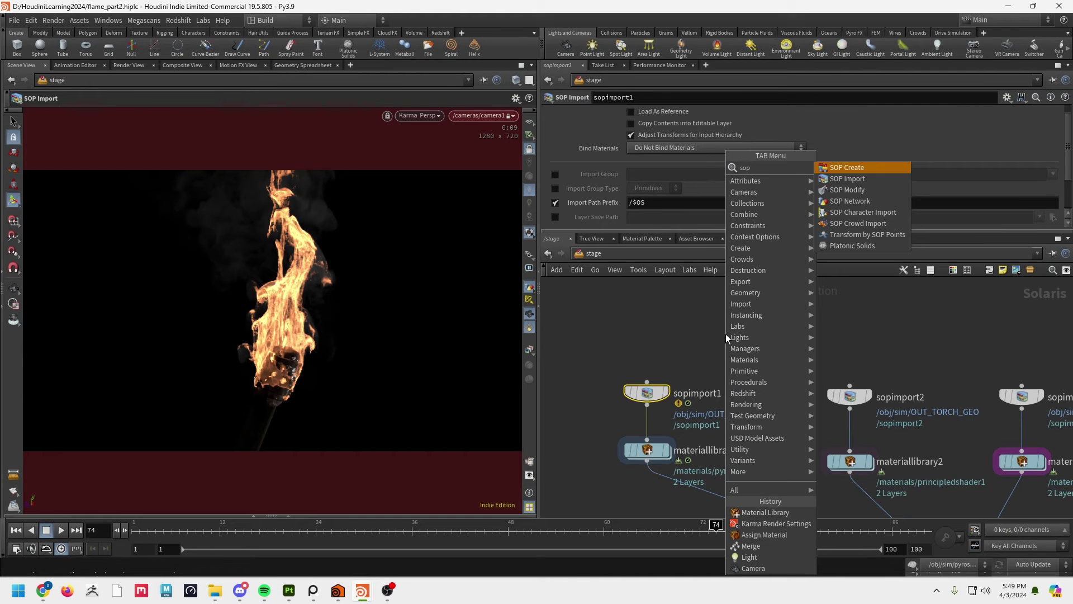
pyautogui.click(865, 178)
pyautogui.click(773, 347)
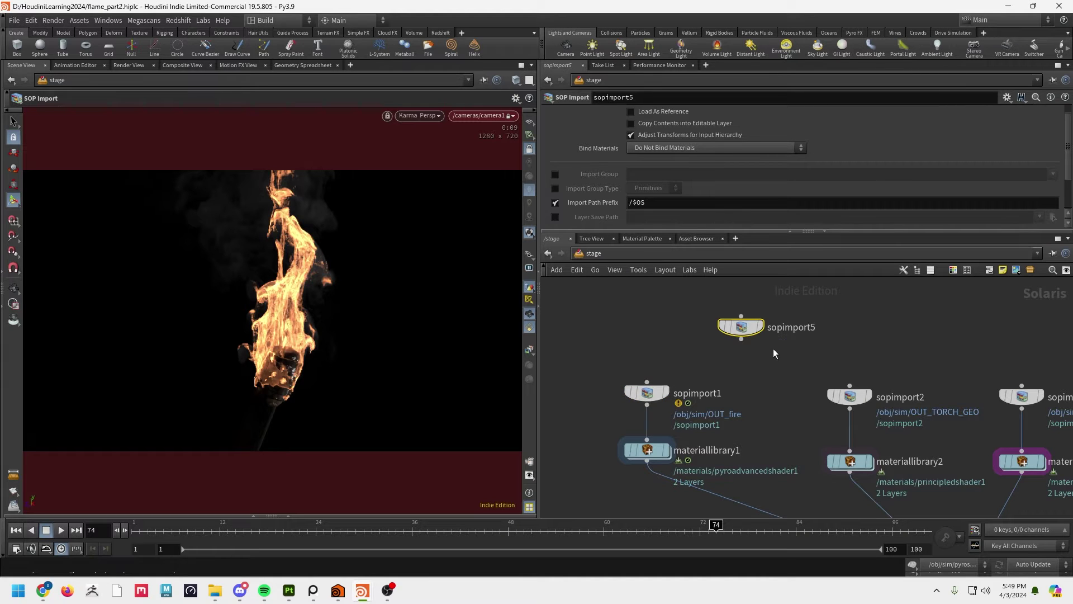
pyautogui.scroll(1, 652, 156)
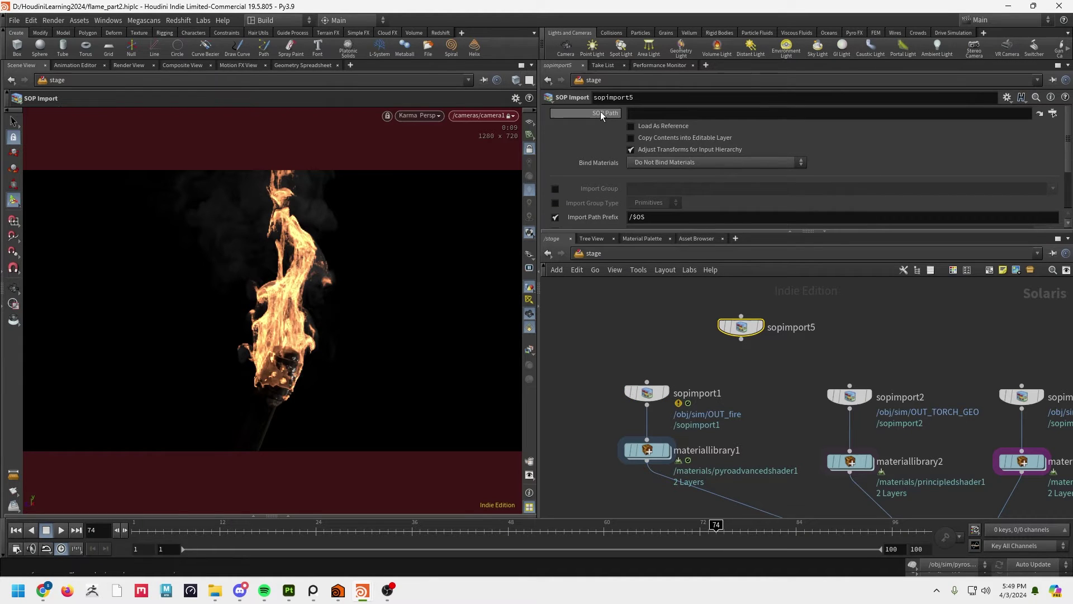
# - Browse the sim outputs for the new SOP Import's path, cancel the selection, and delete the node
pyautogui.click(1054, 113)
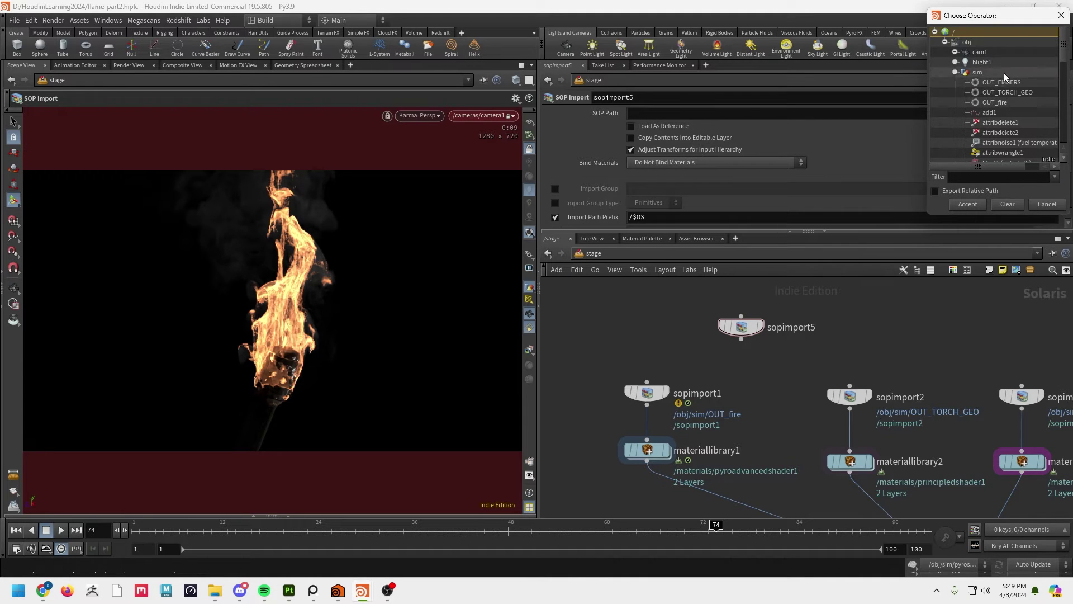
pyautogui.click(1043, 206)
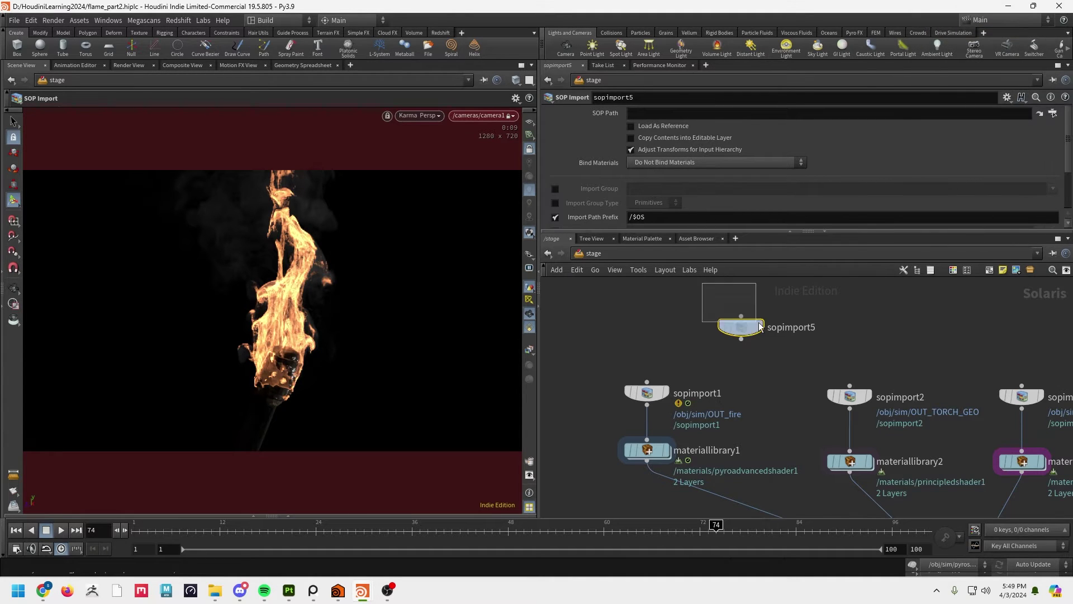
pyautogui.click(780, 328)
pyautogui.press('Delete')
# - Examine the SOP paths and import groups of the existing nodes sopimport1 through sopimport4
pyautogui.scroll(-2, 779, 332)
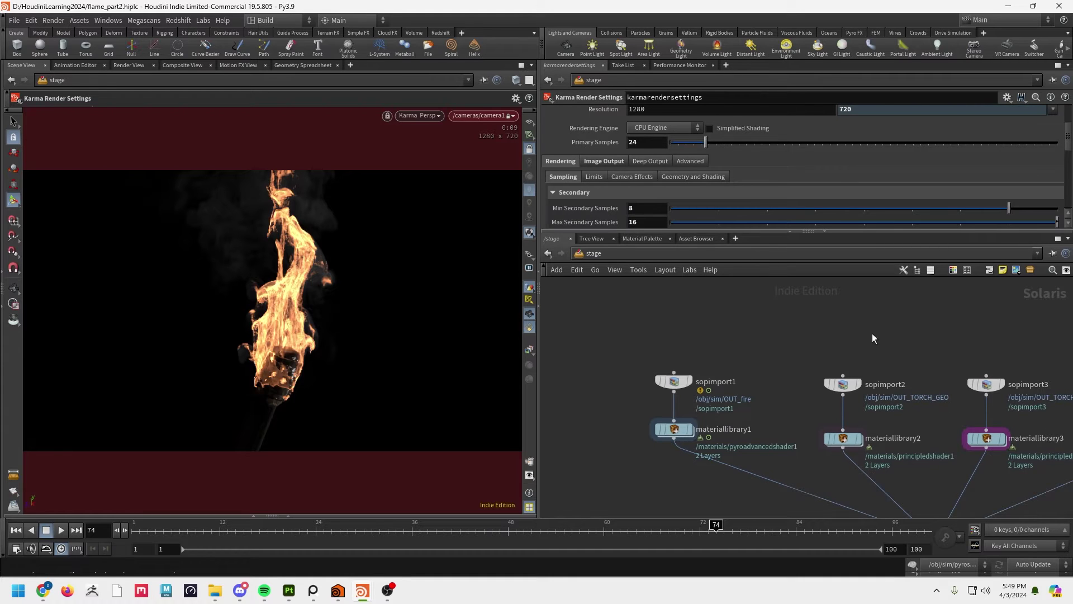
pyautogui.moveTo(638, 367); pyautogui.dragTo(640, 370)
pyautogui.moveTo(727, 338); pyautogui.dragTo(686, 336, button='middle')
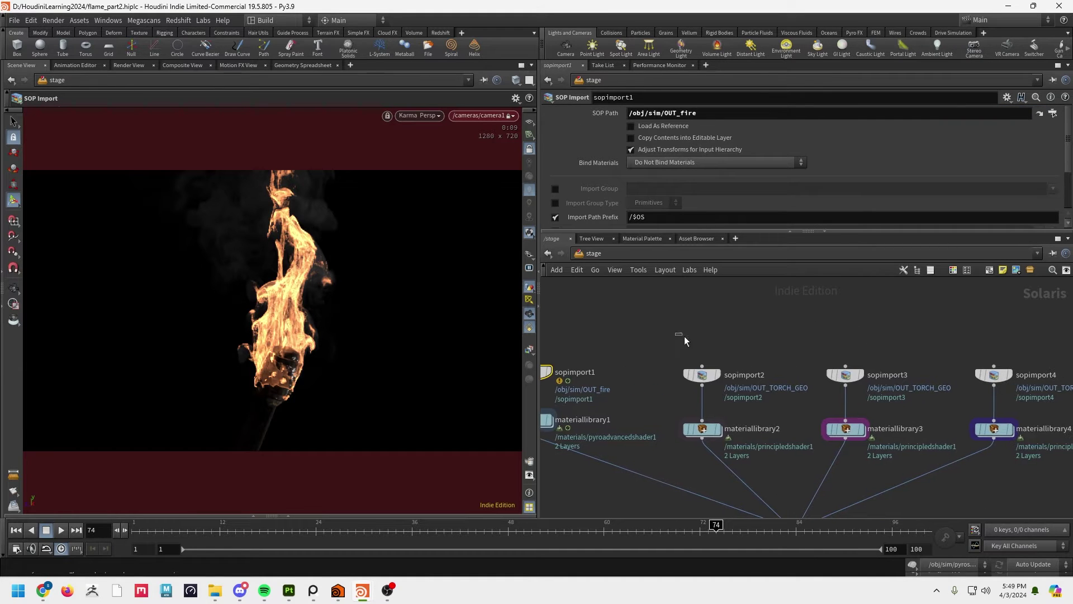
pyautogui.click(704, 374)
pyautogui.moveTo(804, 344); pyautogui.dragTo(722, 338, button='middle')
pyautogui.moveTo(625, 325); pyautogui.dragTo(930, 387)
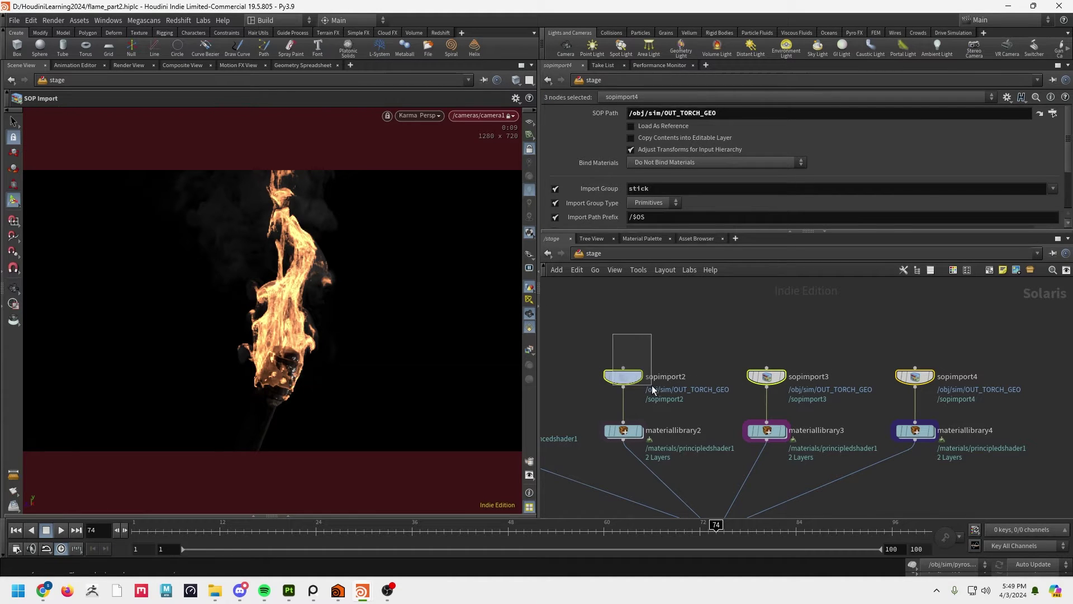
pyautogui.click(623, 376)
pyautogui.click(777, 375)
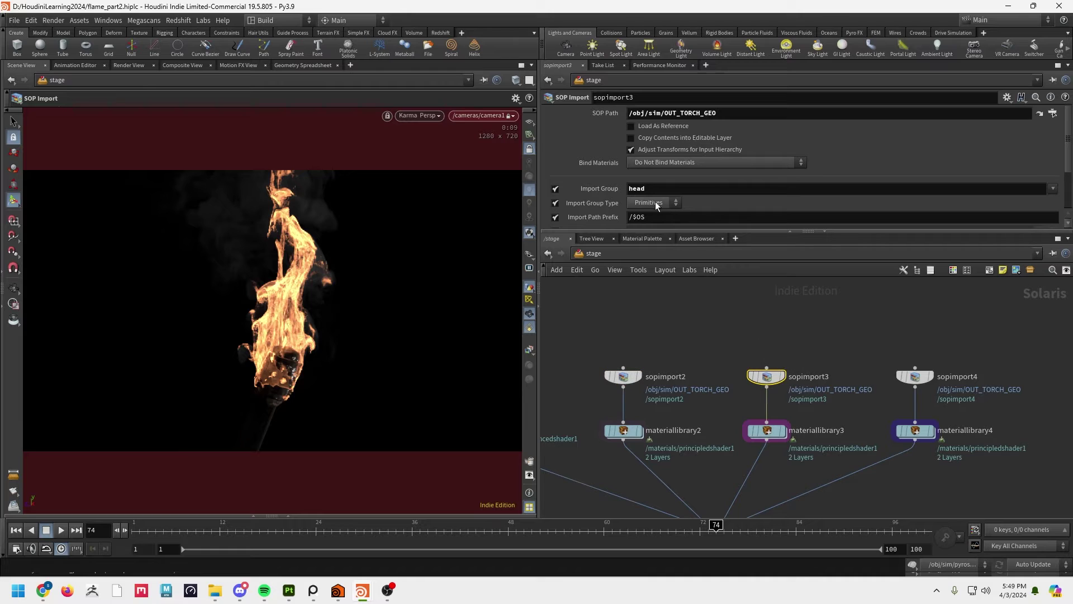
pyautogui.click(915, 376)
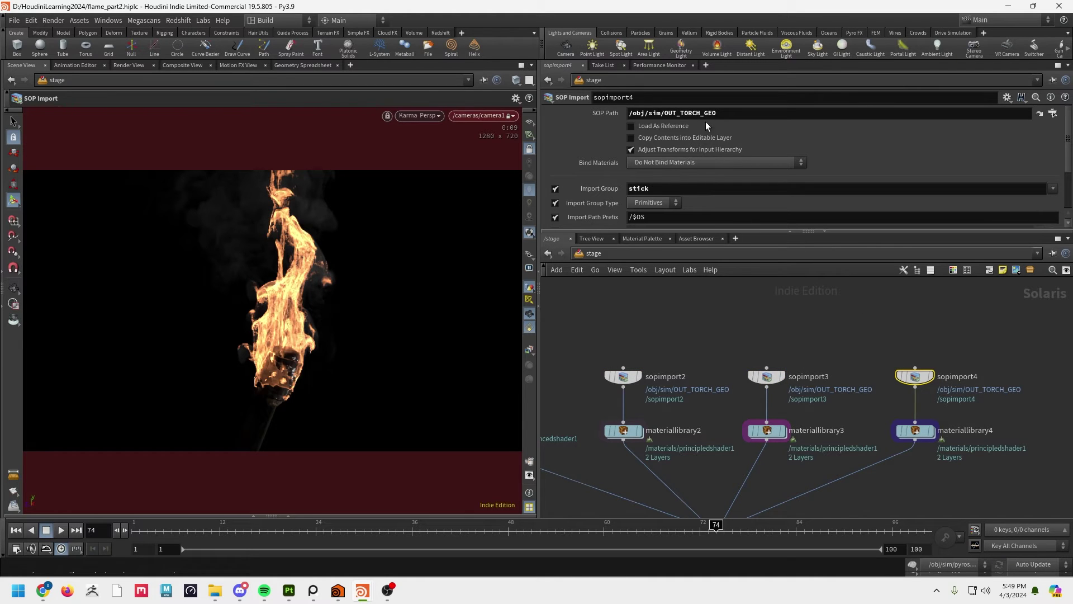
pyautogui.moveTo(728, 324); pyautogui.dragTo(780, 326, button='middle')
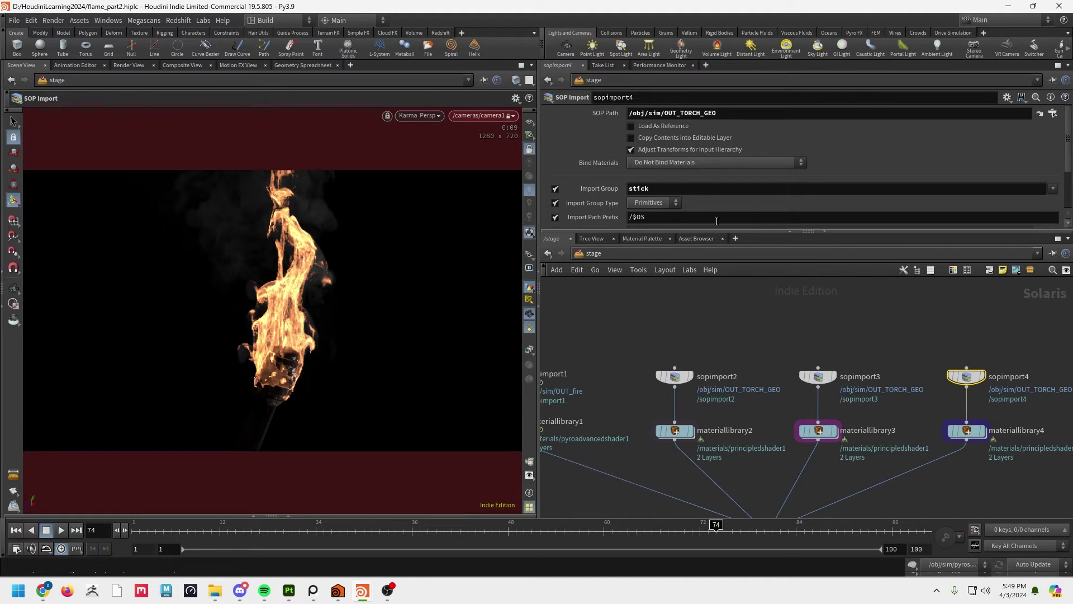
pyautogui.moveTo(690, 344); pyautogui.dragTo(755, 449, button='middle')
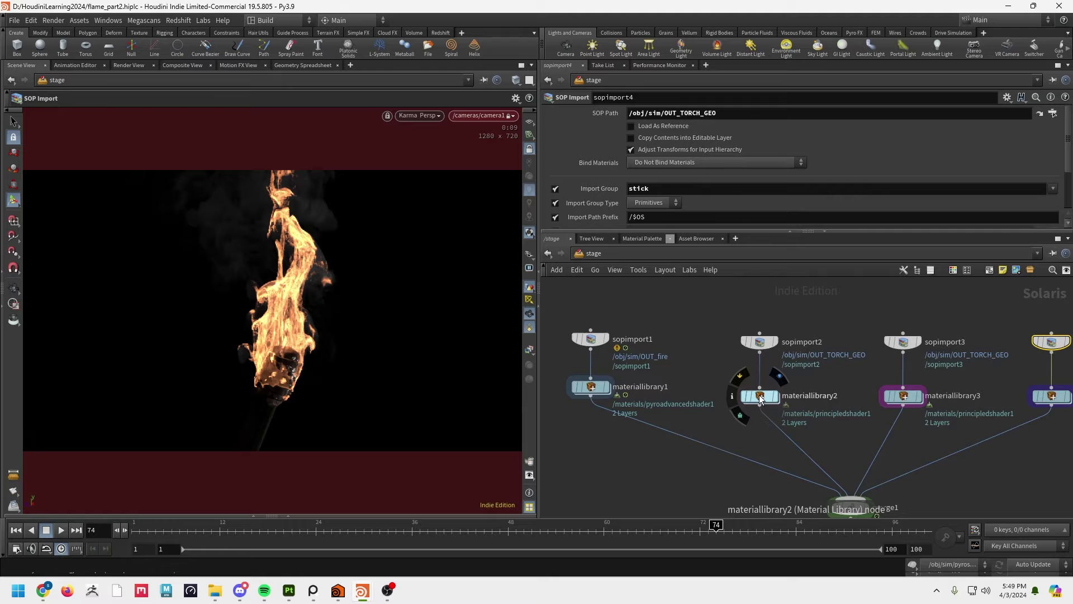
# - Add a Material Library node below materiallibrary1 and open its empty material network
pyautogui.moveTo(649, 469); pyautogui.dragTo(686, 441, button='middle')
pyautogui.press('Tab')
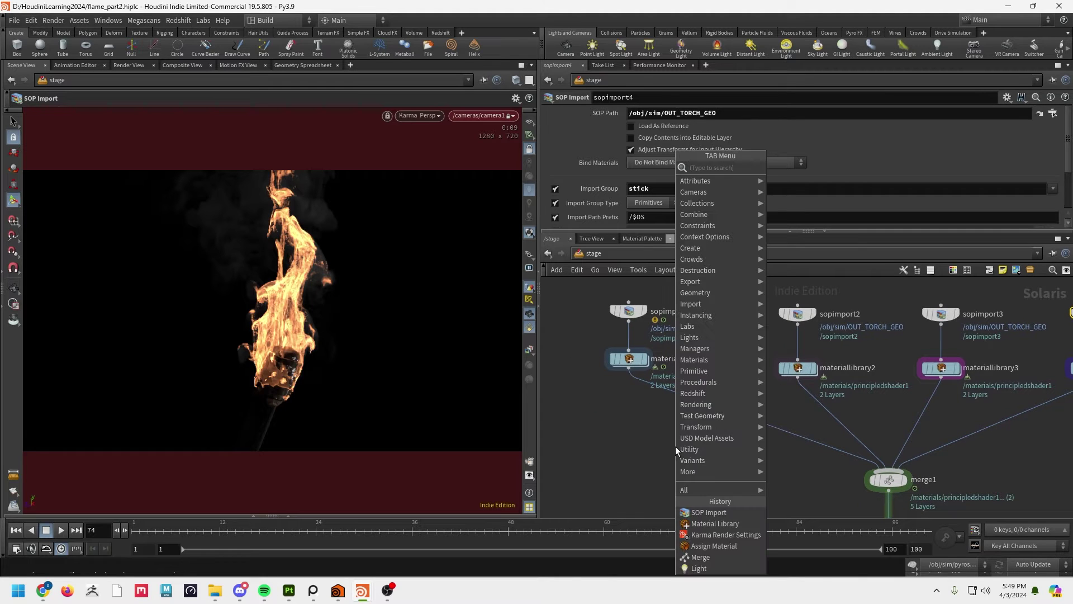
pyautogui.write('mat')
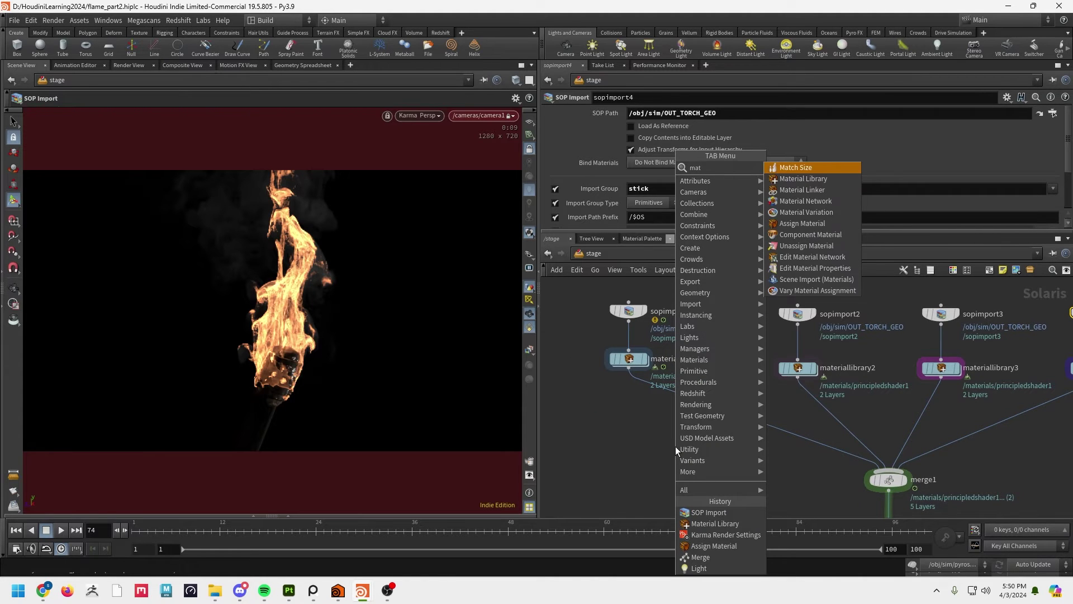
pyautogui.click(792, 188)
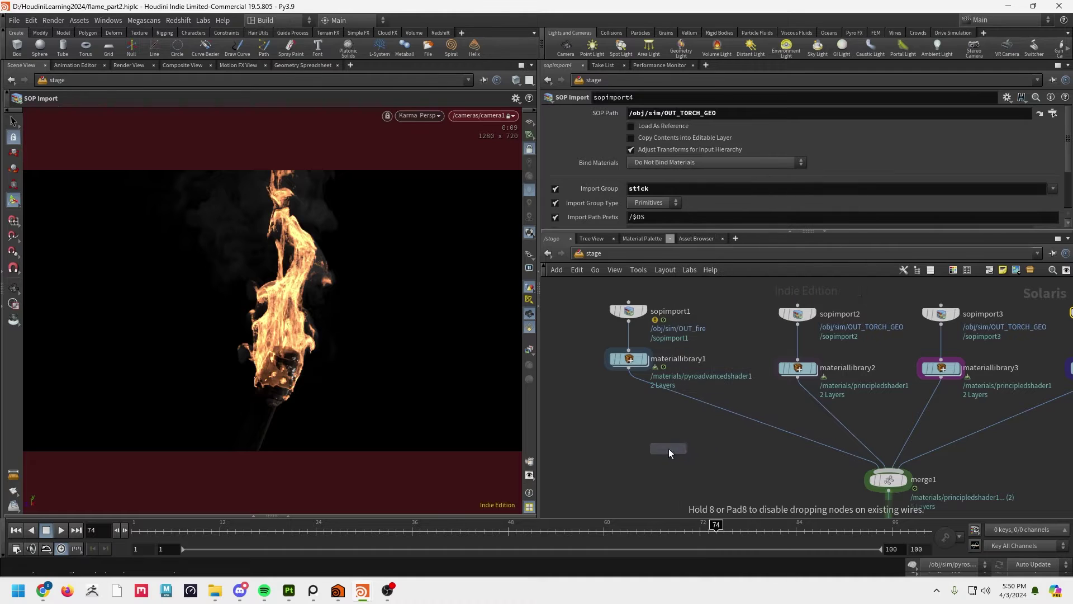
pyautogui.click(669, 449)
pyautogui.doubleClick(668, 448)
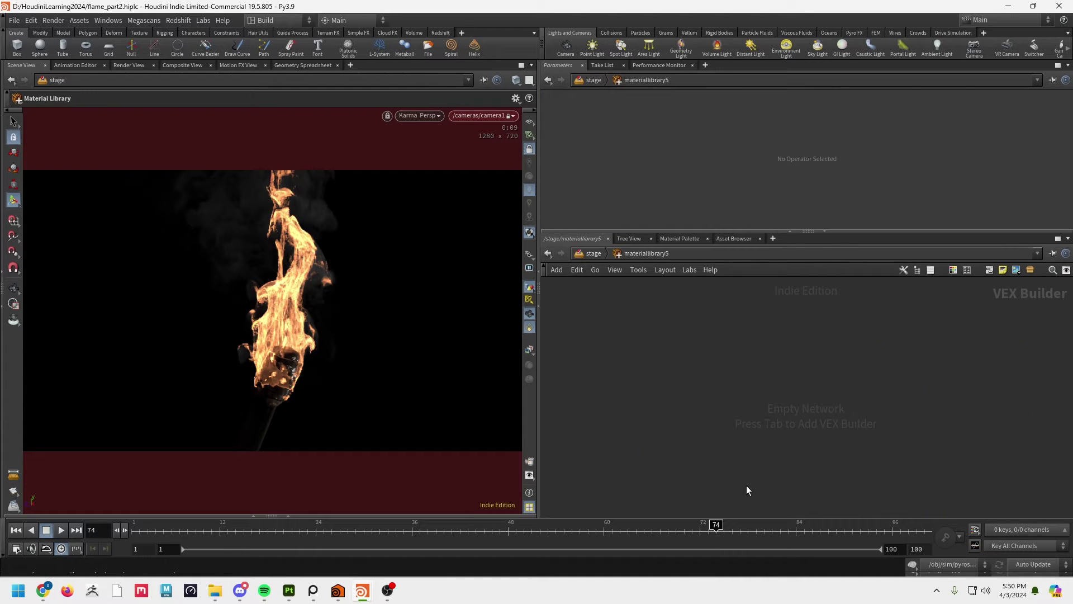
# - Return to the stage network and delete the newly added empty Material Library node
pyautogui.click(593, 253)
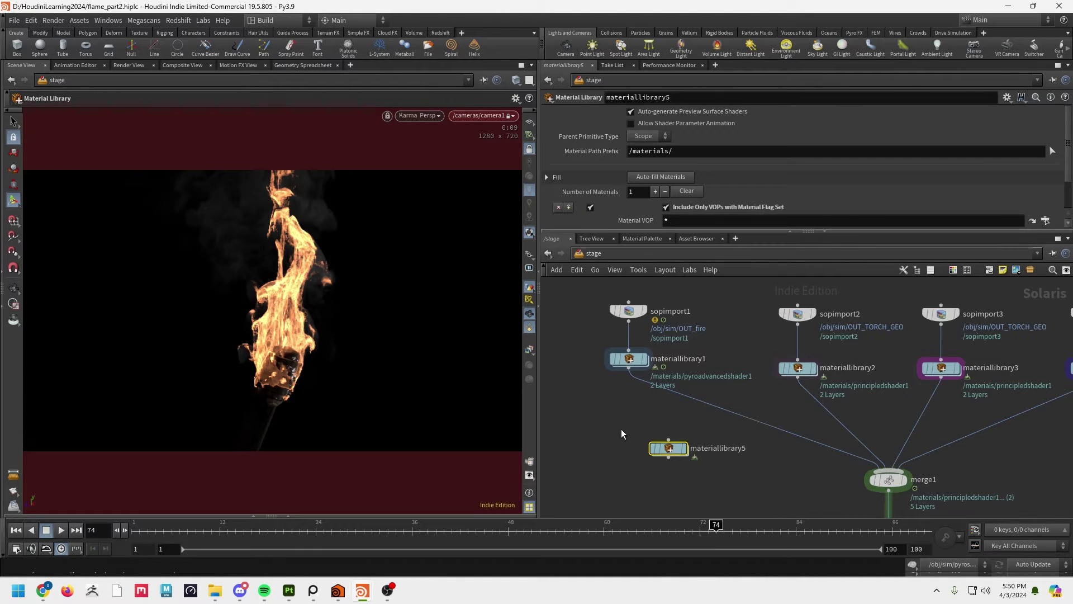
pyautogui.press('Delete')
pyautogui.moveTo(926, 400); pyautogui.dragTo(817, 407, button='middle')
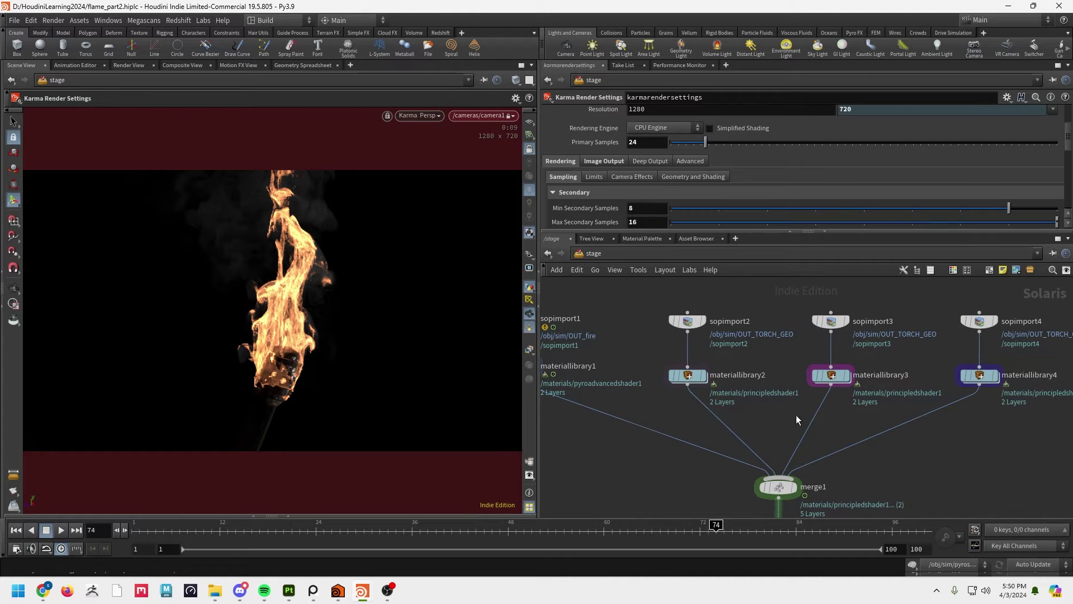
pyautogui.scroll(-2, 805, 428)
pyautogui.moveTo(816, 444); pyautogui.dragTo(829, 395, button='middle')
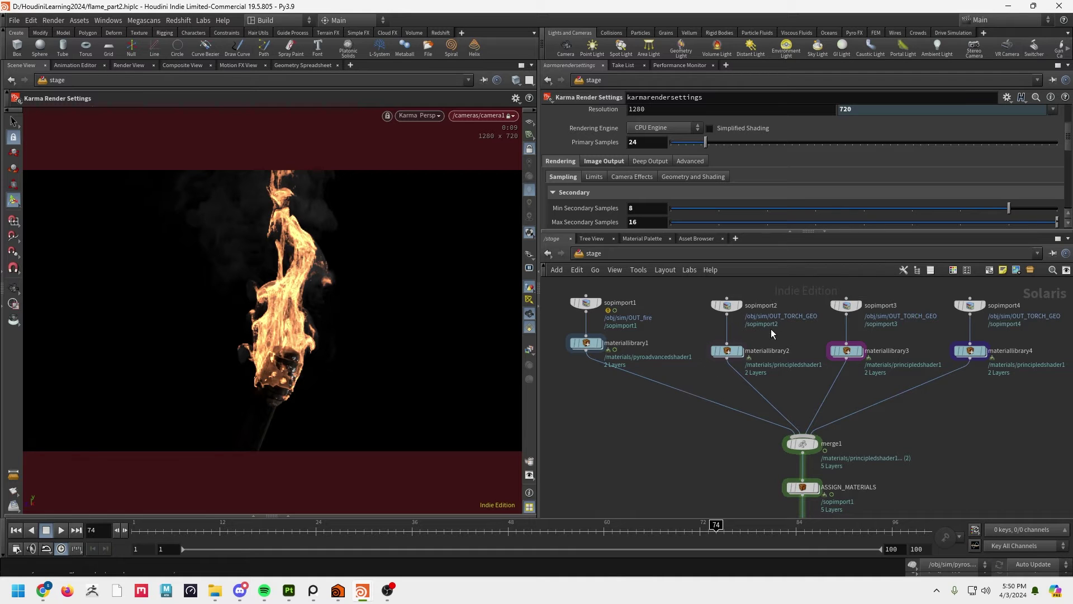
# - Check sopimport2's import settings, open materiallibrary2, and examine the normal map settings of its Principled Shader
pyautogui.click(728, 312)
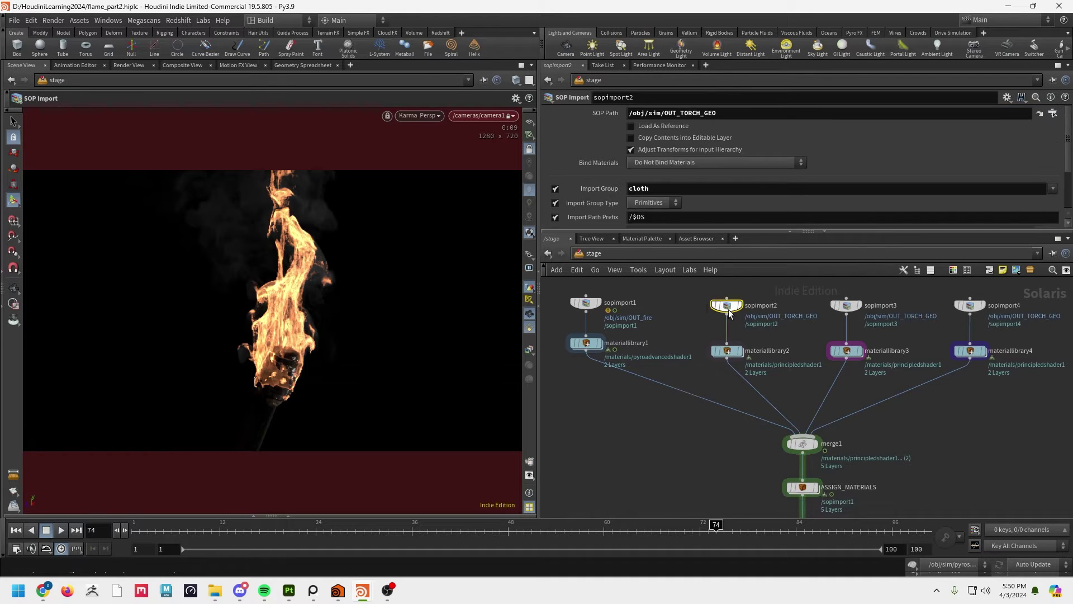
pyautogui.doubleClick(728, 350)
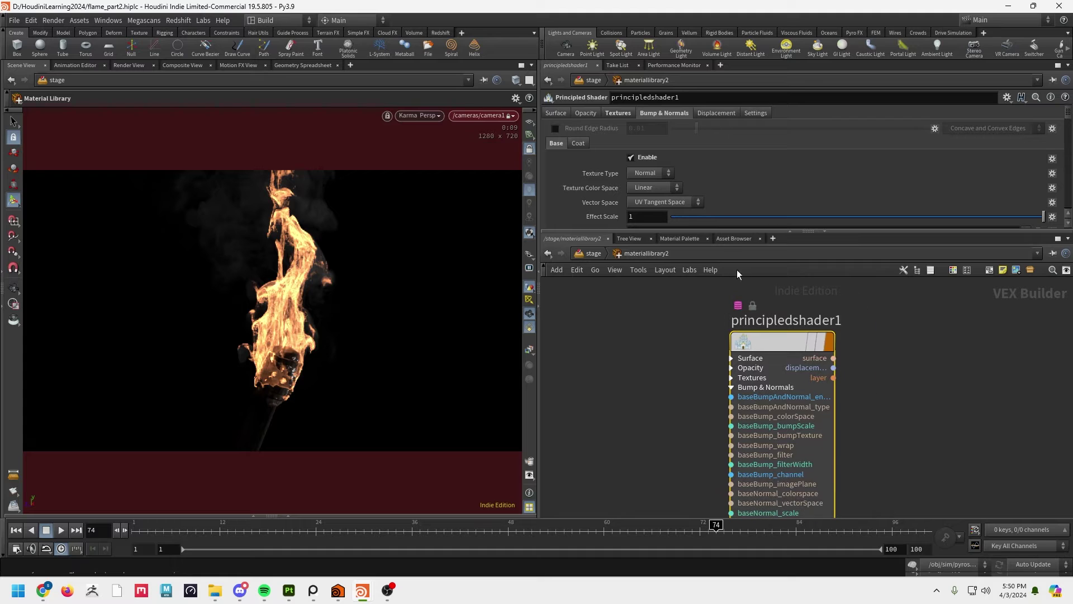
pyautogui.moveTo(808, 231); pyautogui.dragTo(808, 350)
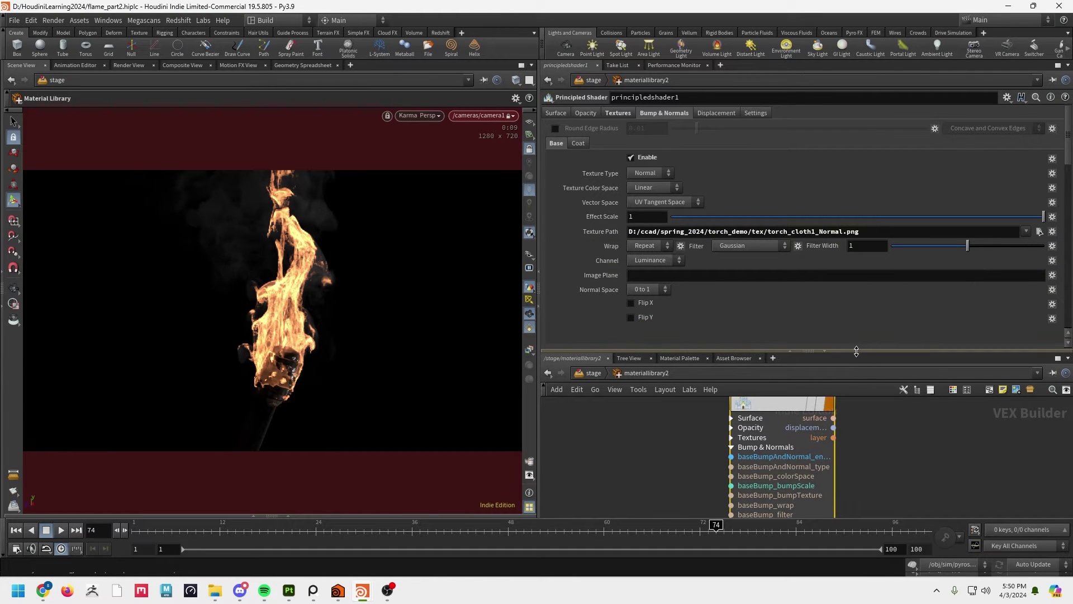
pyautogui.moveTo(857, 350); pyautogui.dragTo(856, 231)
pyautogui.press('Tab')
pyautogui.write('princ')
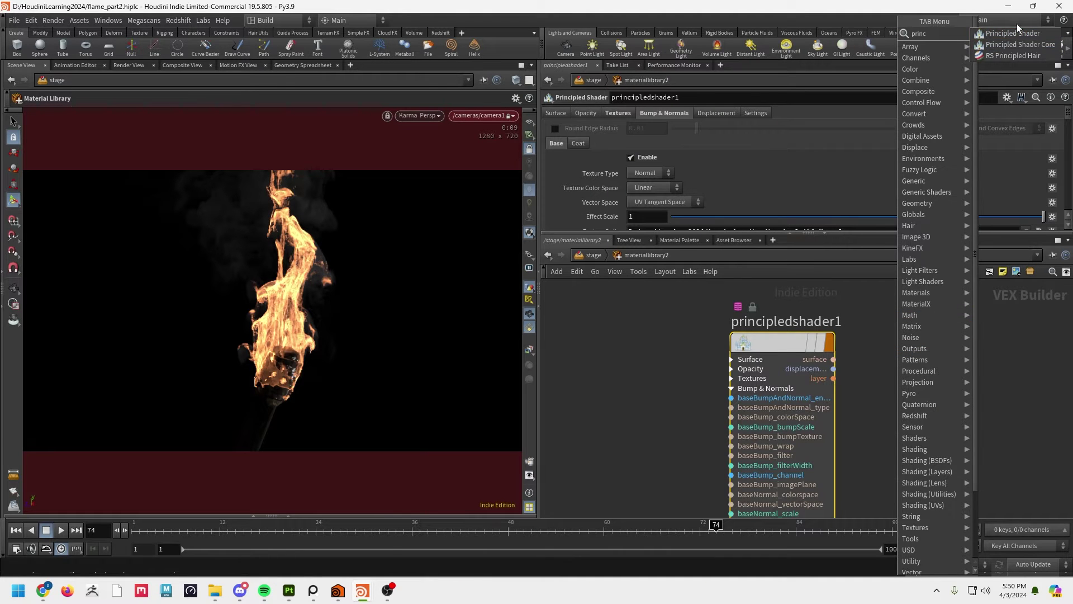
pyautogui.press('Escape')
# - Examine the base color and other texture settings of the Principled Shader in materiallibrary2
pyautogui.moveTo(742, 231); pyautogui.dragTo(743, 285)
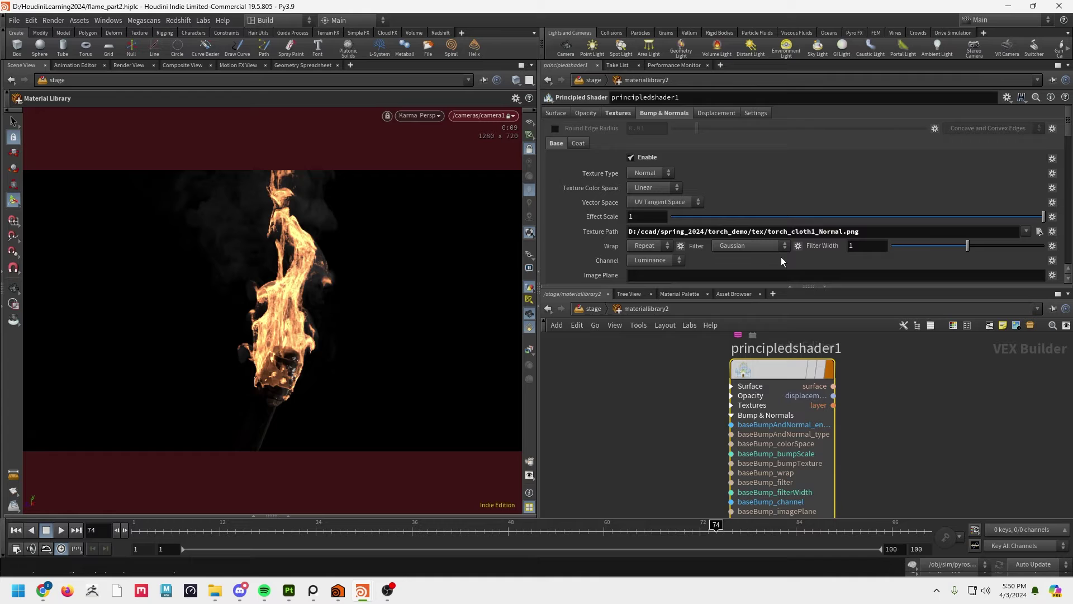
pyautogui.scroll(-2, 838, 224)
pyautogui.scroll(2, 897, 198)
pyautogui.click(617, 116)
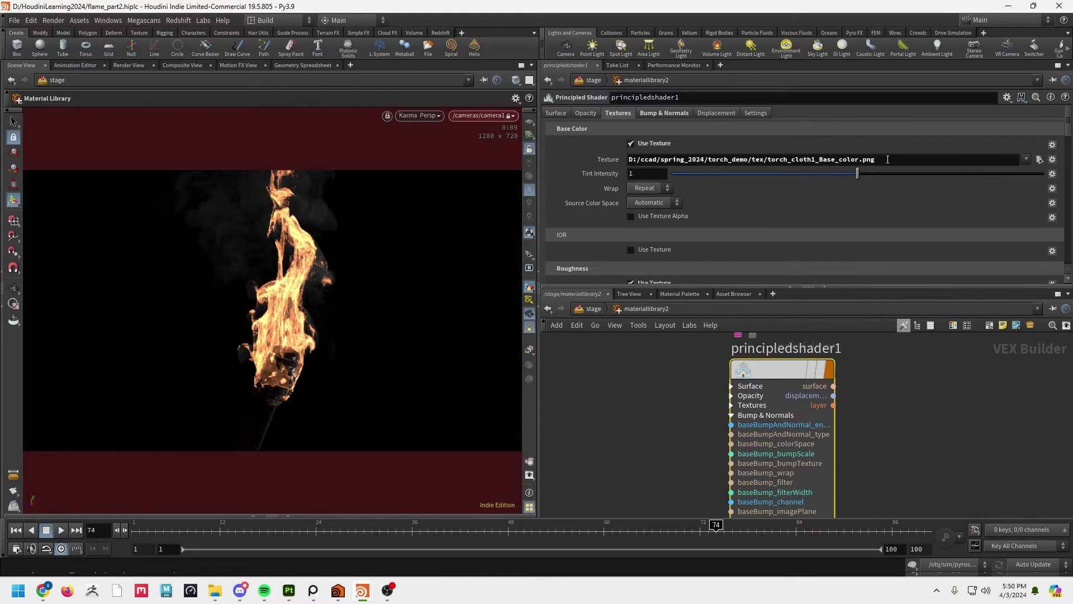
pyautogui.scroll(-4, 1029, 189)
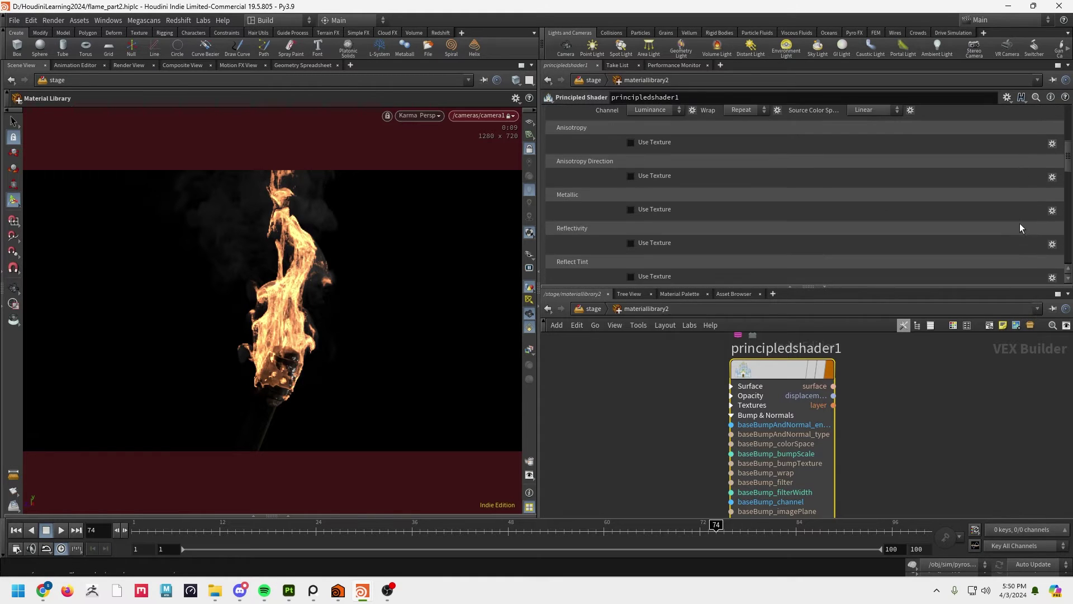
pyautogui.scroll(5, 1012, 230)
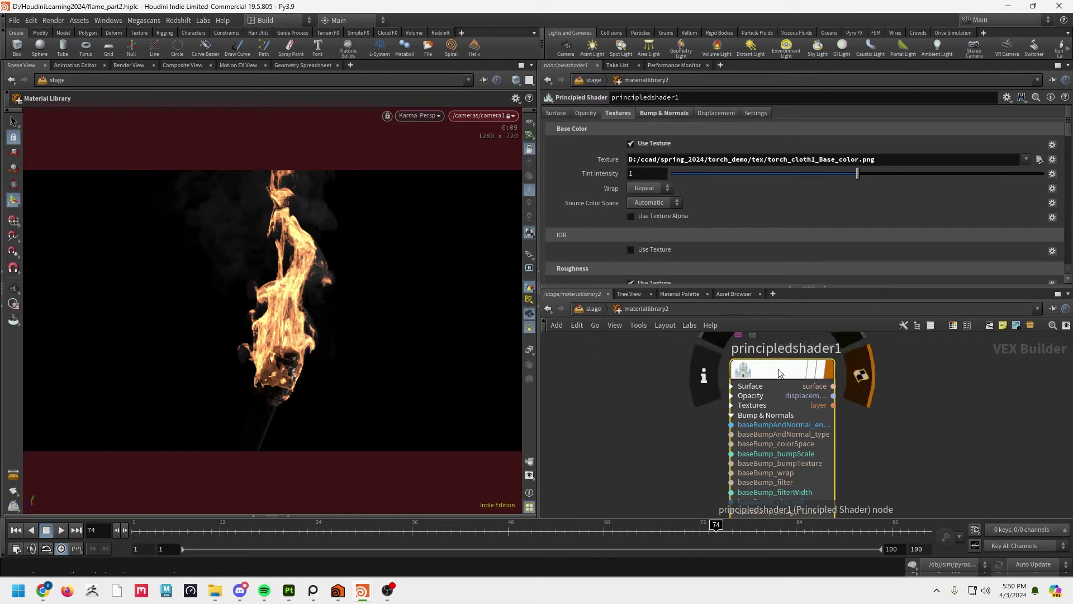
pyautogui.moveTo(779, 367); pyautogui.dragTo(802, 366)
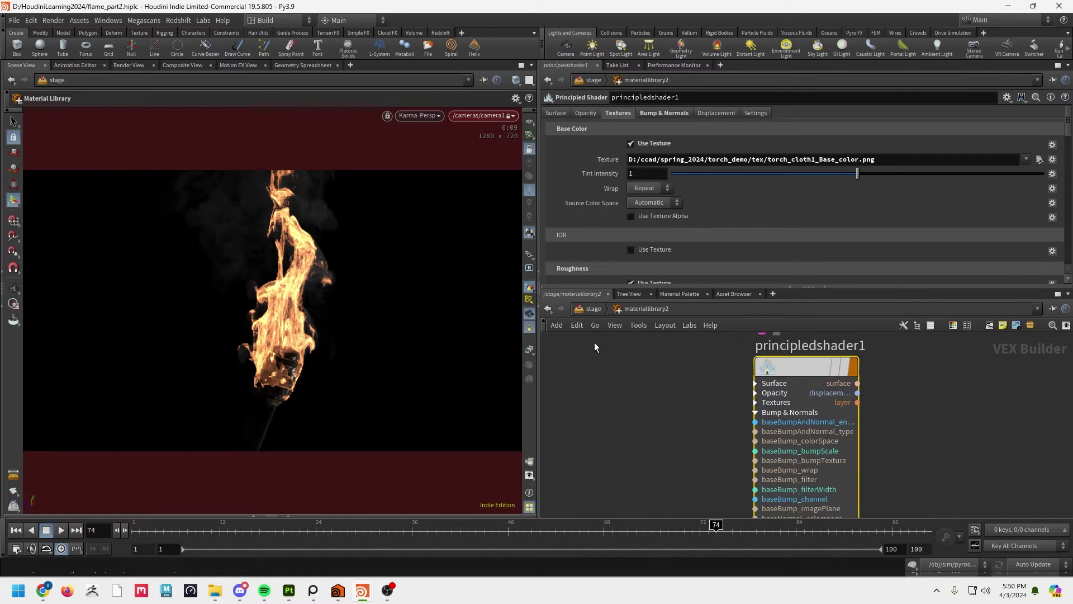
# - Return to the stage network and open the material network of materiallibrary1
pyautogui.click(583, 312)
pyautogui.scroll(2, 800, 429)
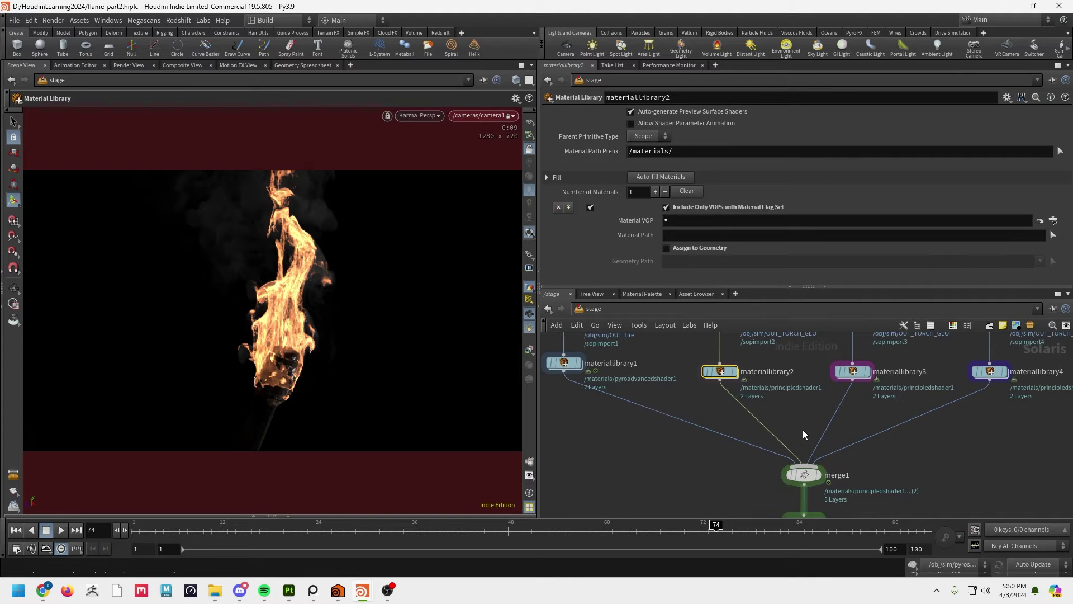
pyautogui.moveTo(803, 429); pyautogui.dragTo(903, 463, button='middle')
pyautogui.moveTo(785, 436)
pyautogui.mouseDown(button='middle')
pyautogui.moveTo(782, 449)
pyautogui.moveTo(797, 450)
pyautogui.mouseUp(button='middle')
pyautogui.moveTo(697, 435); pyautogui.dragTo(761, 444, button='middle')
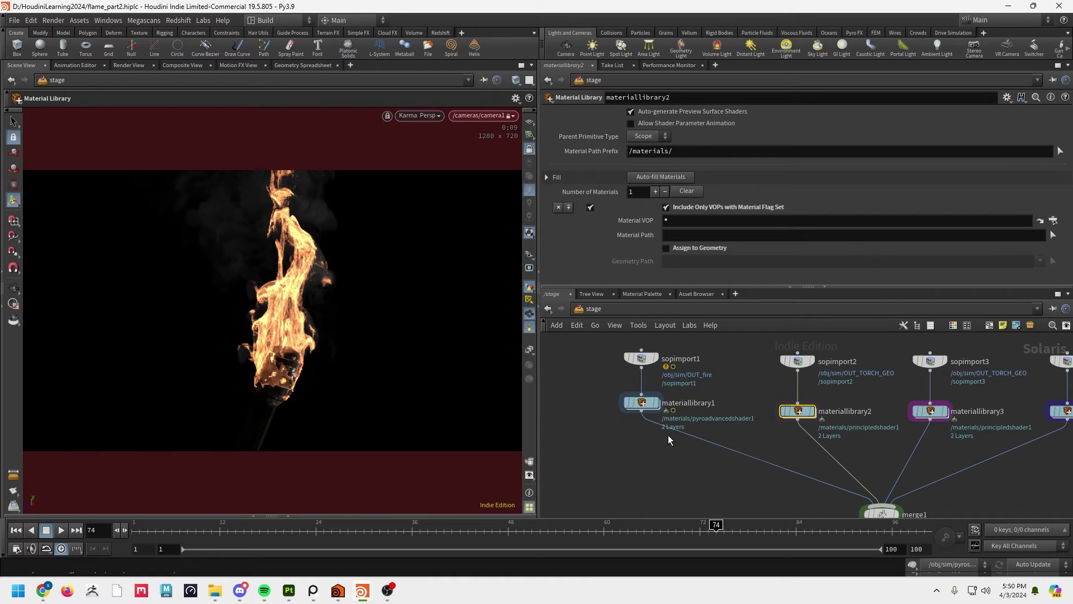
pyautogui.doubleClick(640, 402)
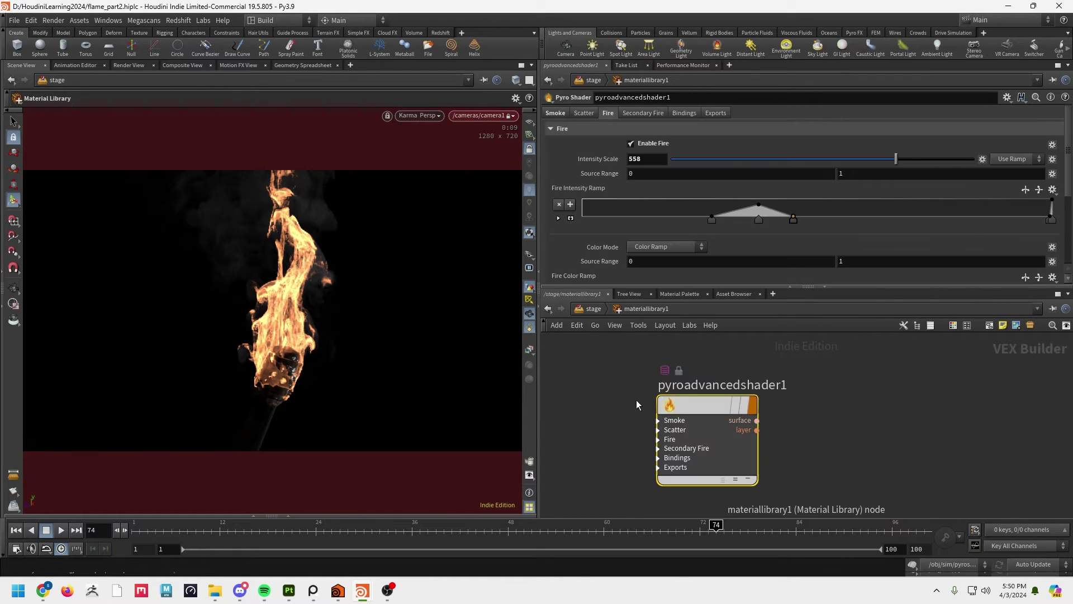
pyautogui.moveTo(707, 405)
pyautogui.mouseDown()
pyautogui.moveTo(711, 369)
pyautogui.moveTo(714, 388)
pyautogui.mouseUp()
pyautogui.press('Tab')
pyautogui.write('py')
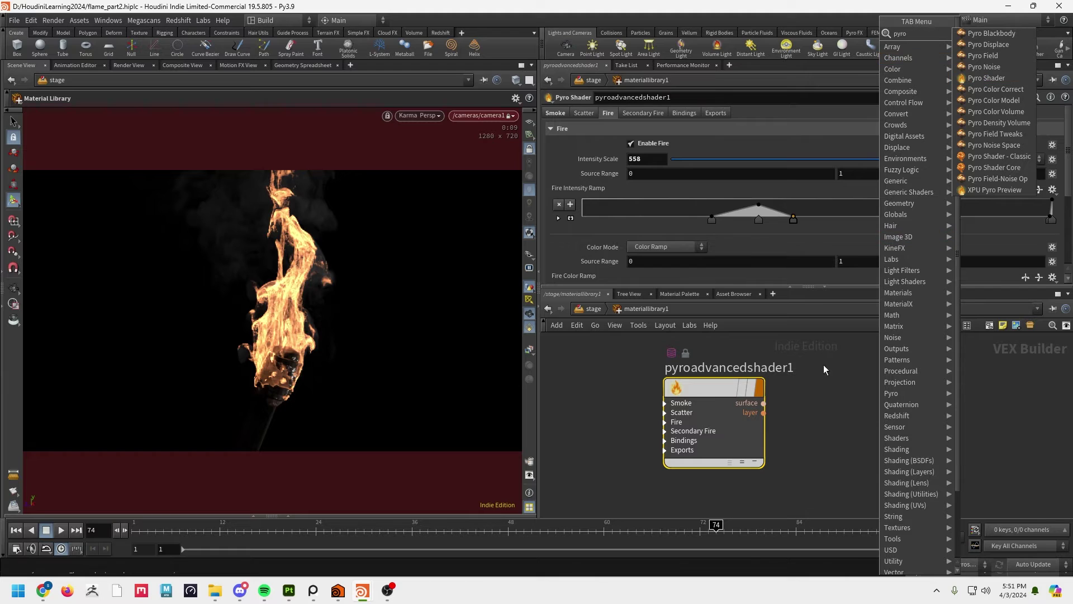
pyautogui.click(987, 79)
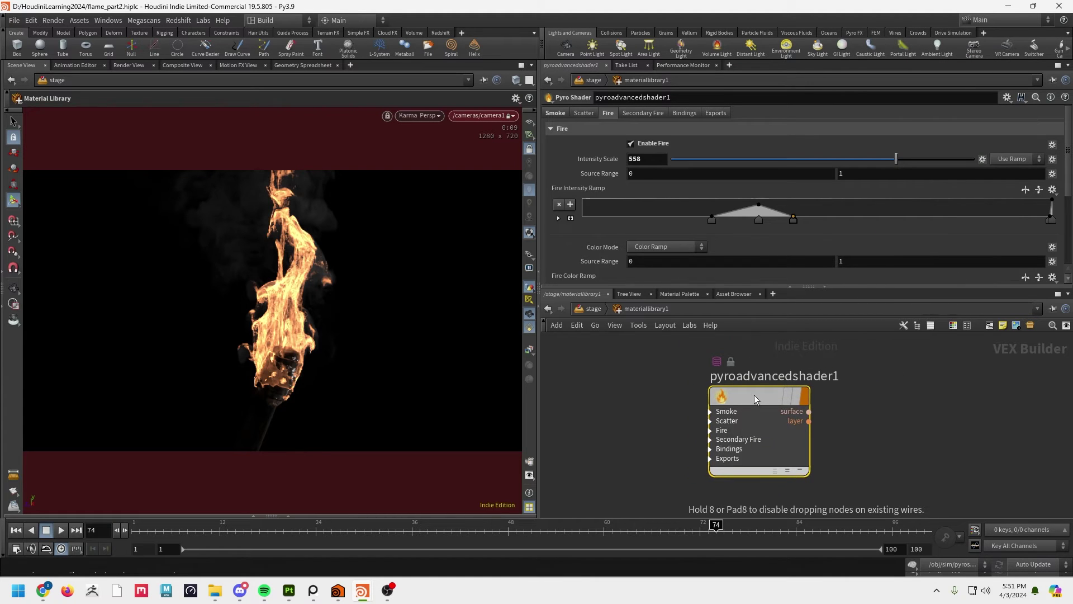
pyautogui.moveTo(753, 395); pyautogui.dragTo(636, 386)
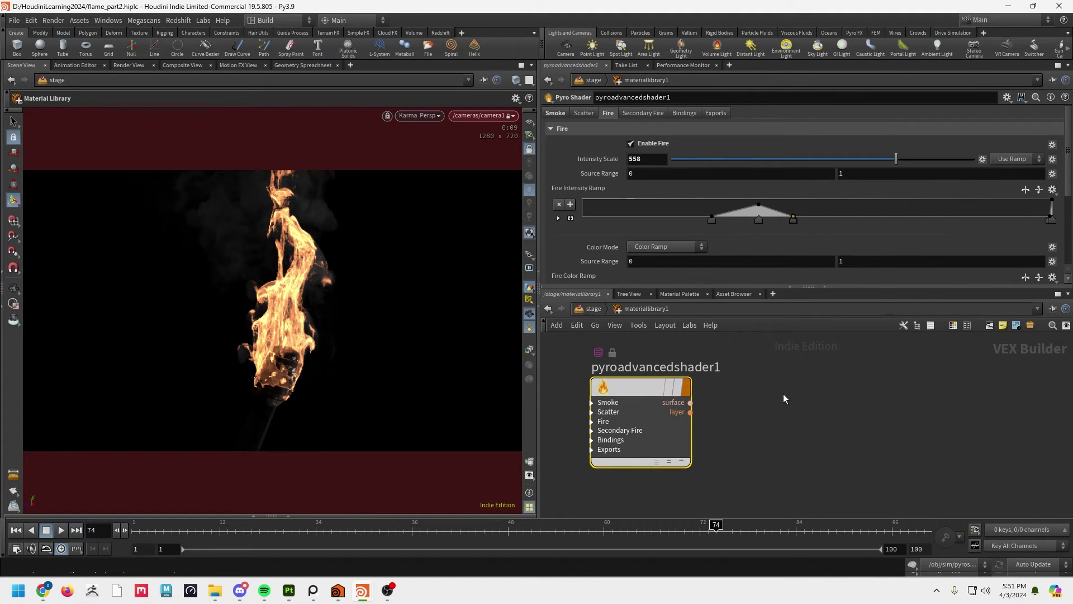
pyautogui.press('Tab')
pyautogui.write('pyro')
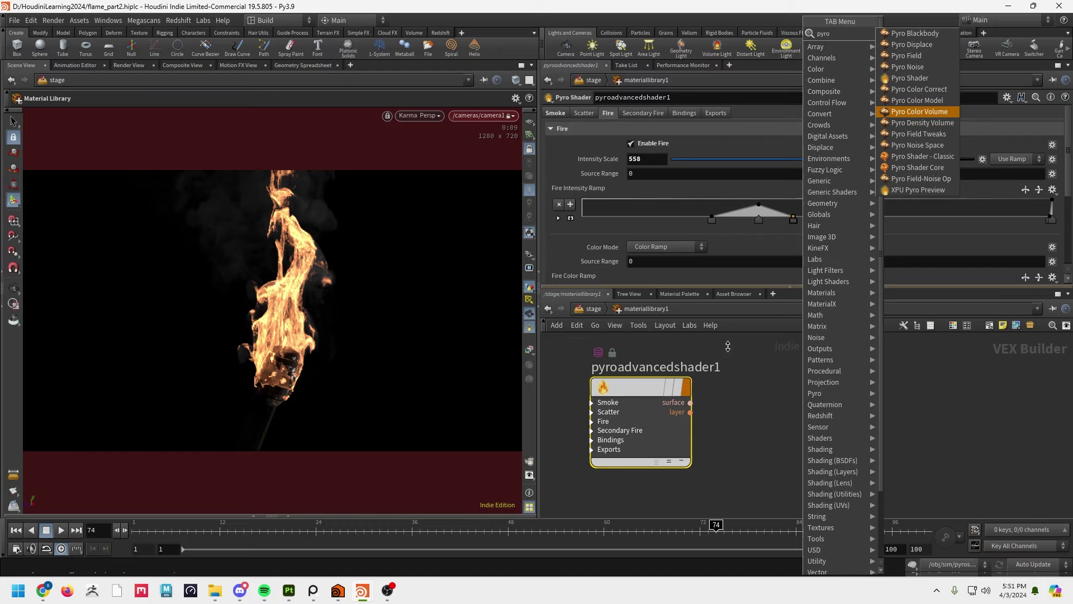
pyautogui.click(713, 415)
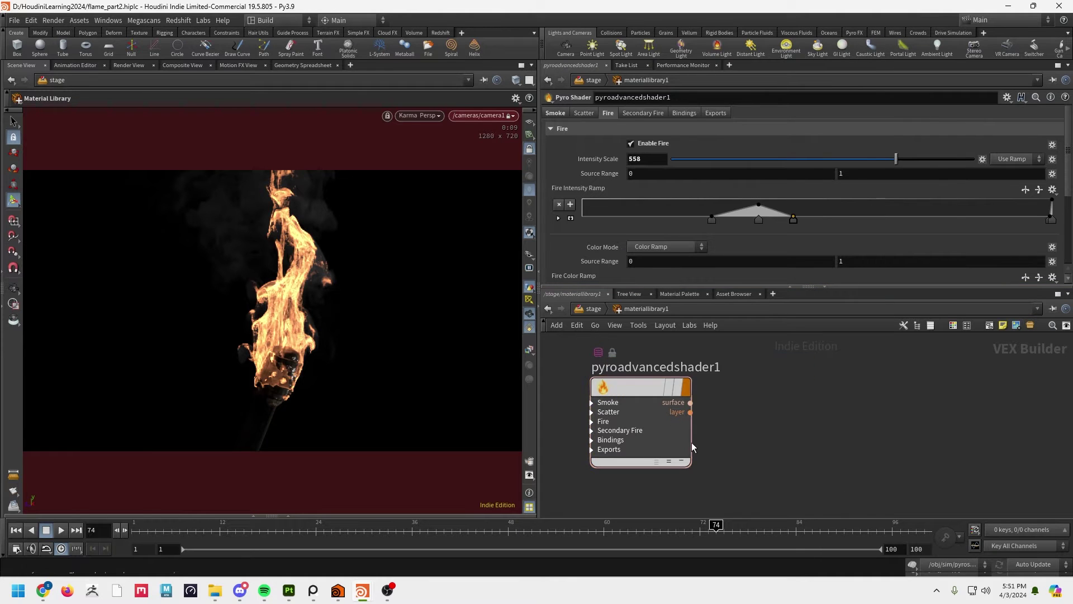
# - Delete the existing Pyro Shader in materiallibrary1 and add a new Pyro Shader in its place
pyautogui.click(674, 408)
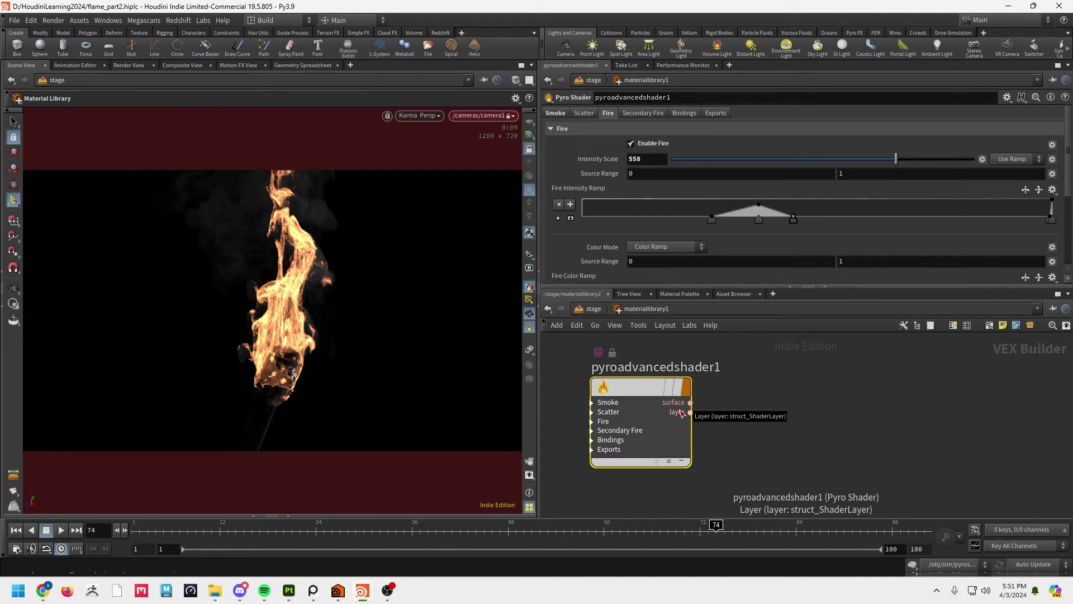
pyautogui.press('Delete')
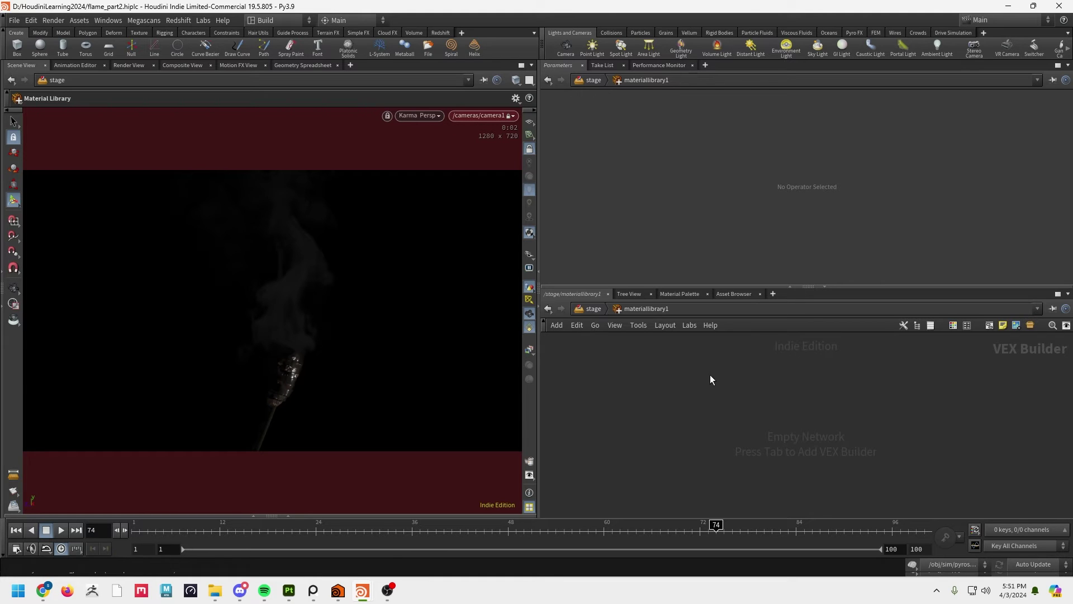
pyautogui.press('Tab')
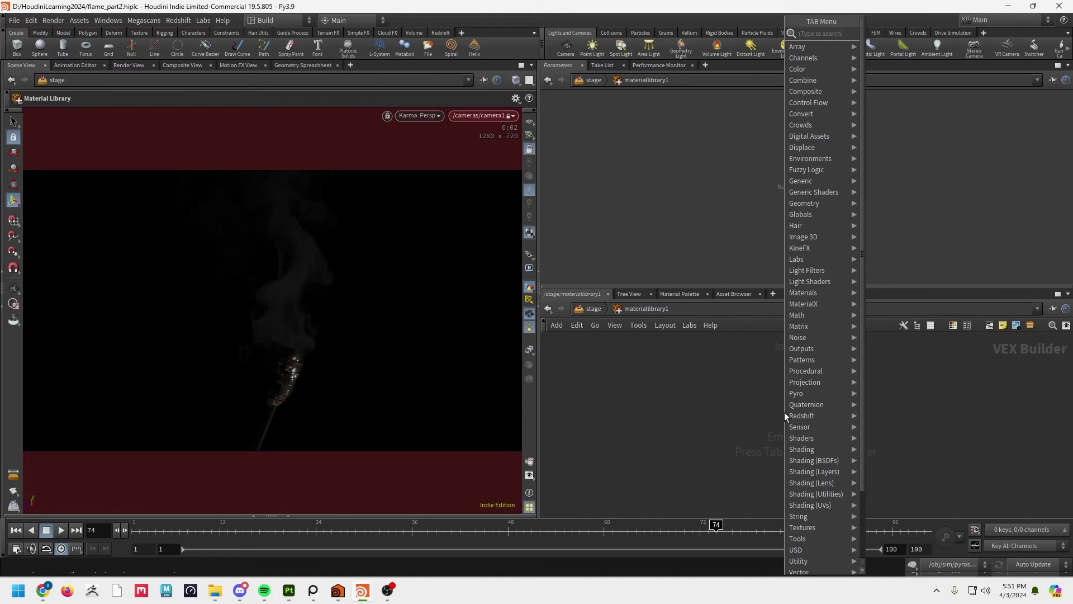
pyautogui.write('pyro')
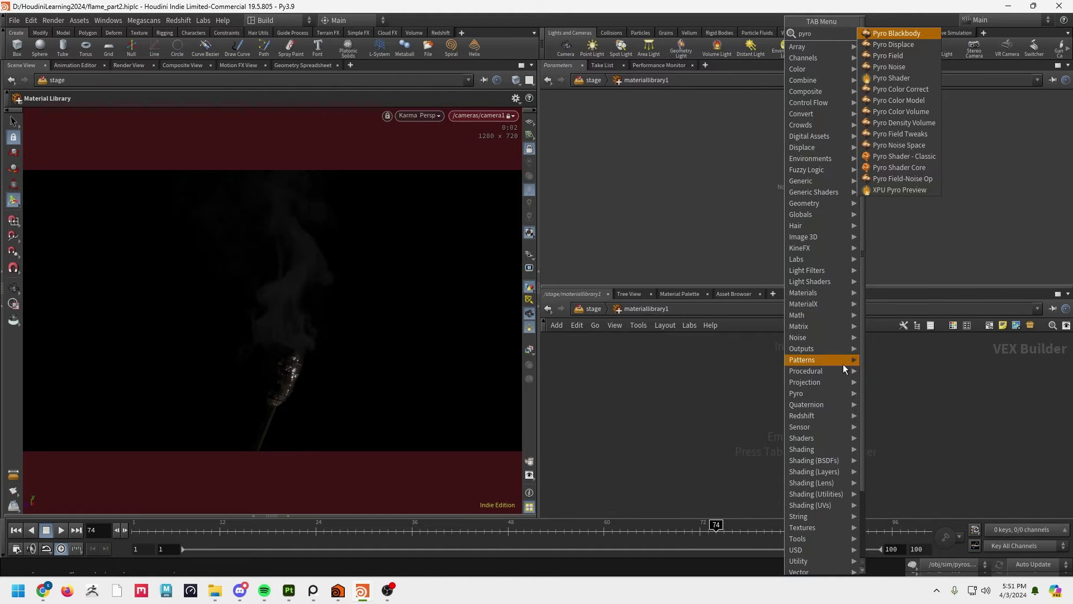
pyautogui.click(901, 78)
pyautogui.click(764, 395)
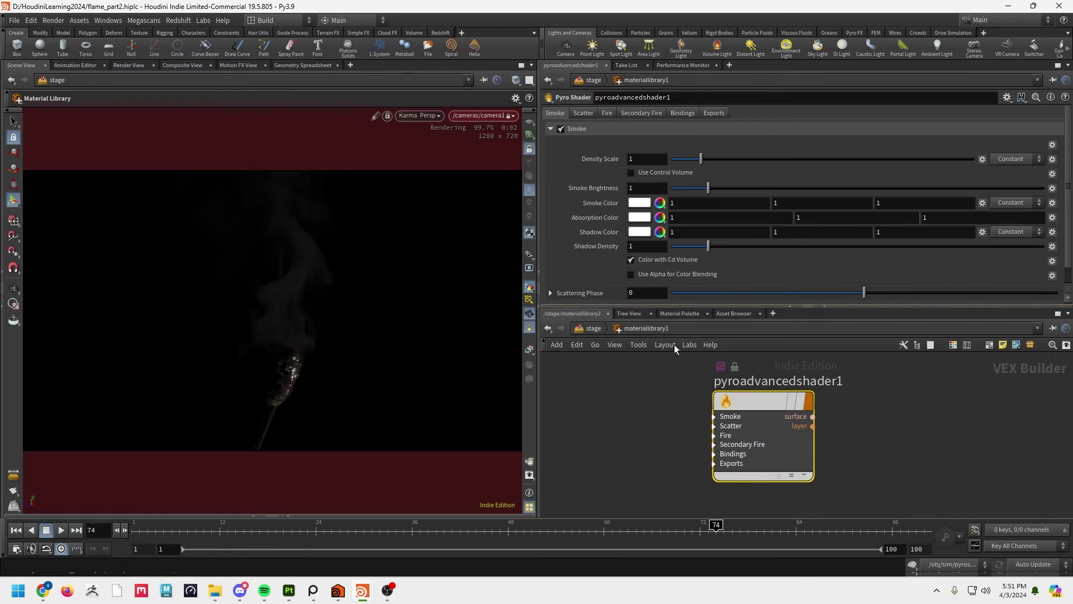
# - Assign the new Pyro Shader to the smoke volume in the viewport as the material on the whole sopimport1 component
pyautogui.moveTo(757, 408)
pyautogui.moveTo(761, 408); pyautogui.dragTo(283, 293)
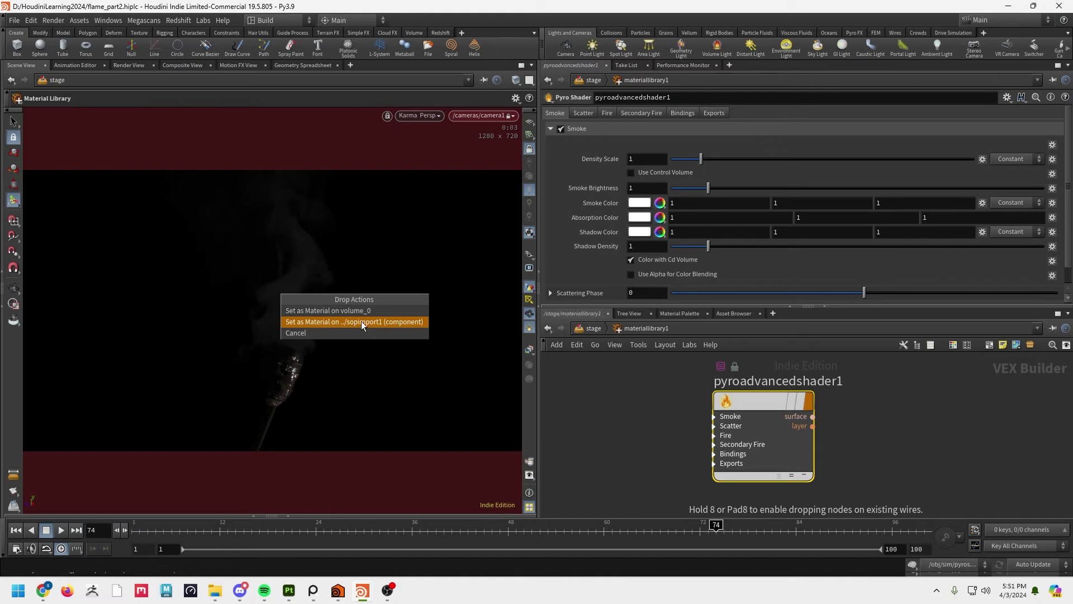
pyautogui.click(390, 323)
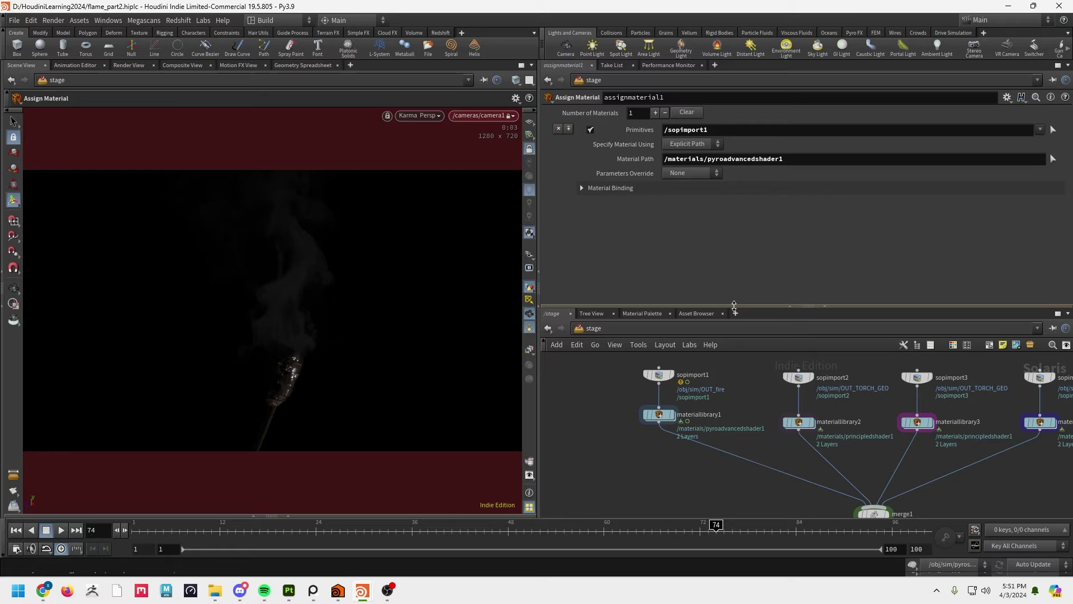
# - Reopen the material network of materiallibrary1 and enlarge the view of the Pyro Shader's smoke settings
pyautogui.moveTo(710, 308); pyautogui.dragTo(709, 227)
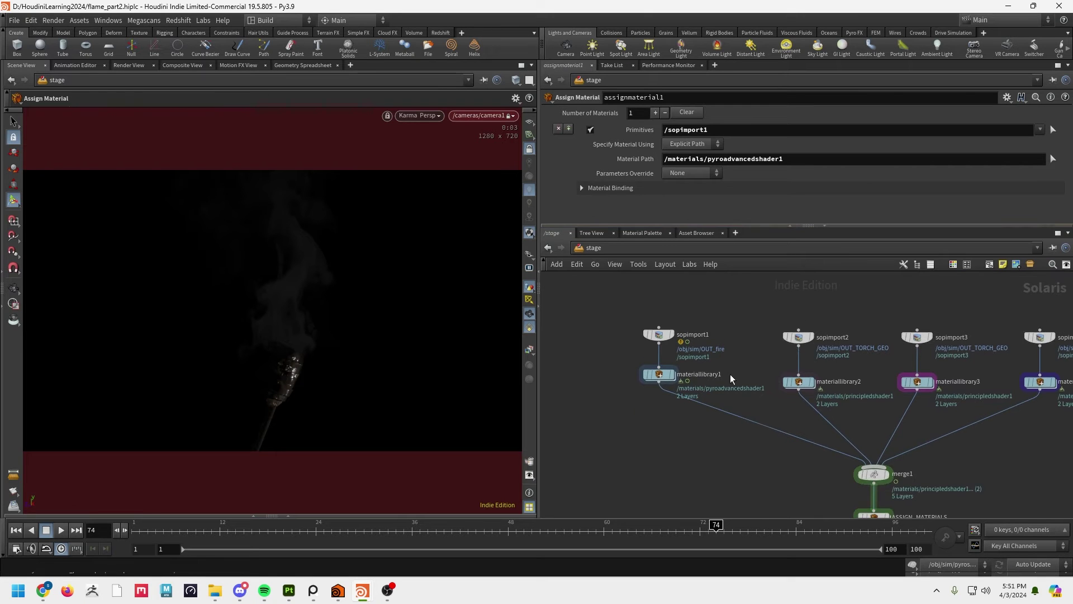
pyautogui.scroll(3, 731, 374)
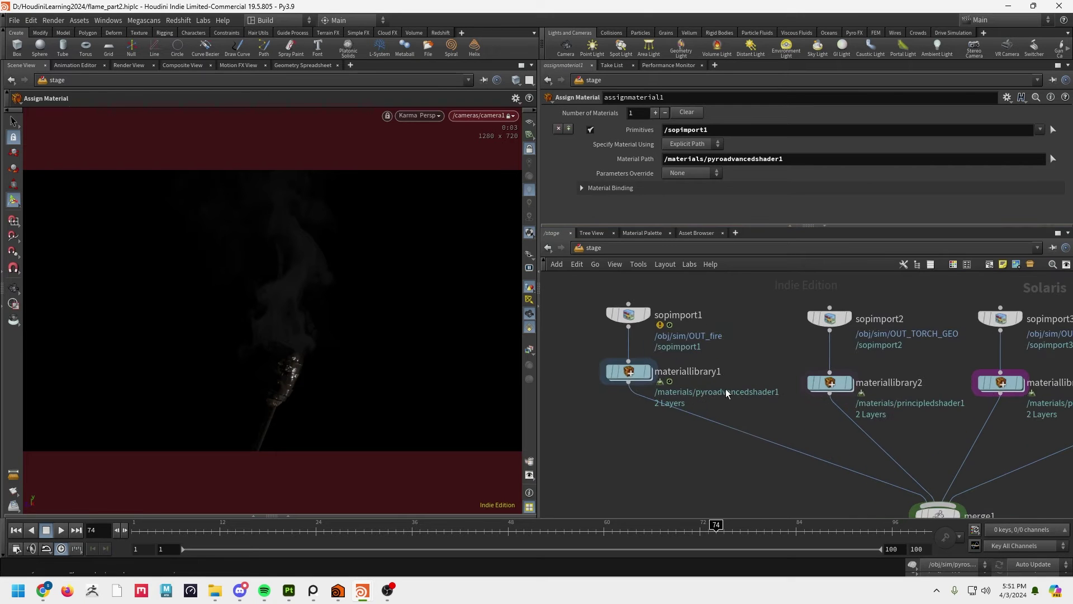
pyautogui.doubleClick(629, 372)
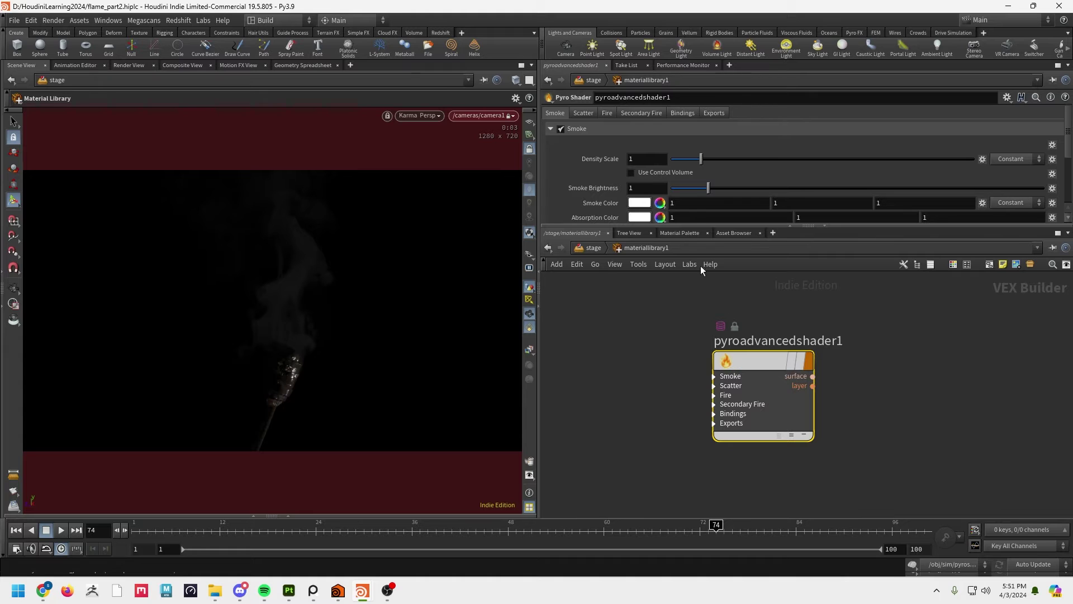
pyautogui.moveTo(700, 226); pyautogui.dragTo(700, 318)
pyautogui.moveTo(791, 422); pyautogui.dragTo(743, 422)
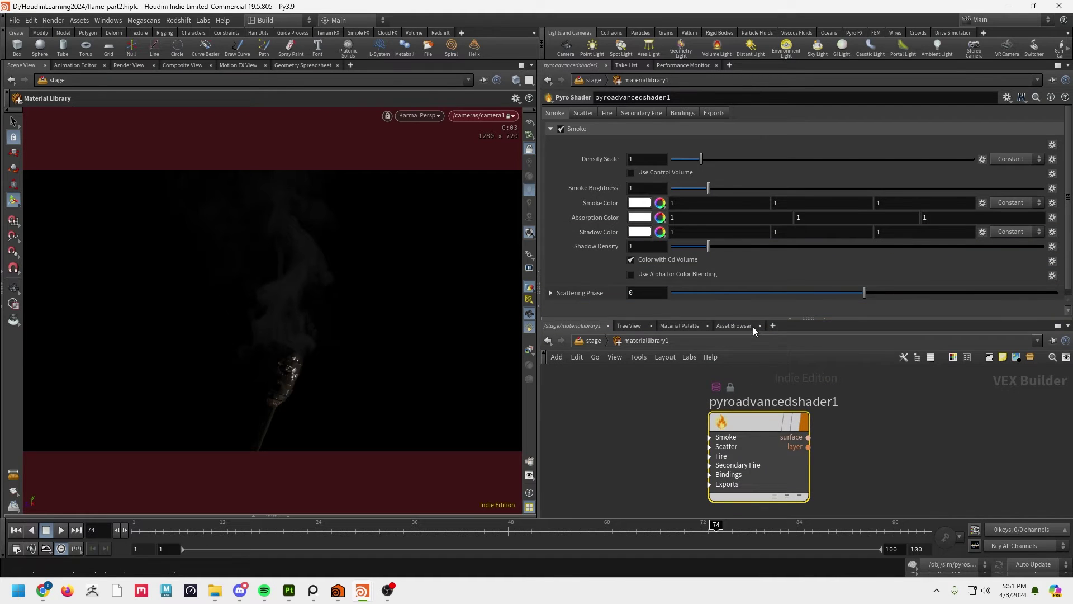
pyautogui.moveTo(753, 319); pyautogui.dragTo(753, 334)
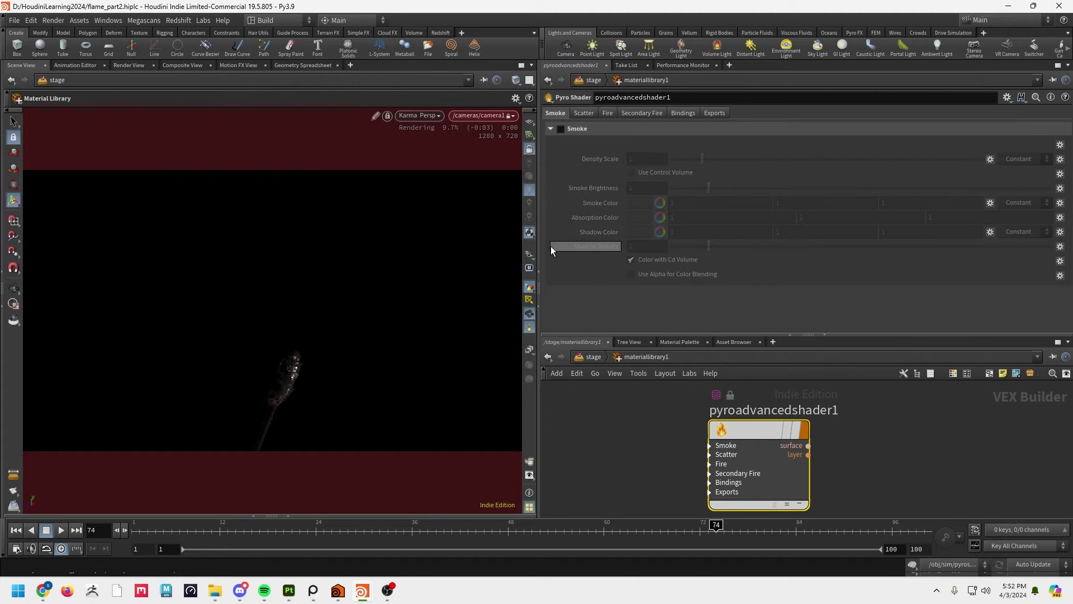
# - Turn the Pyro Shader's smoke back on and set its Density Scale to 1.87
pyautogui.click(560, 129)
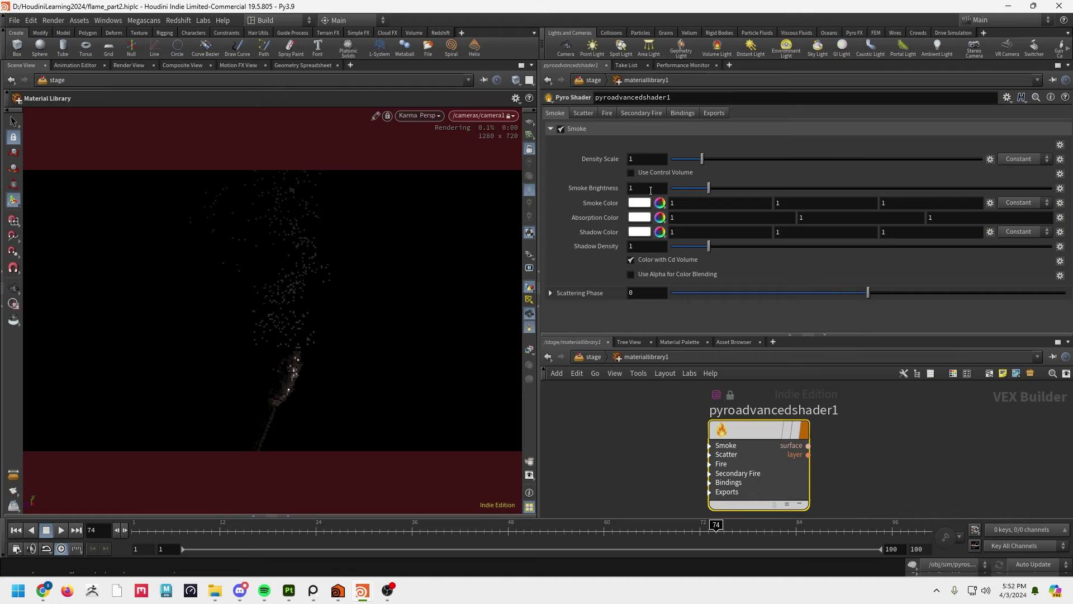
pyautogui.moveTo(703, 159); pyautogui.dragTo(832, 161)
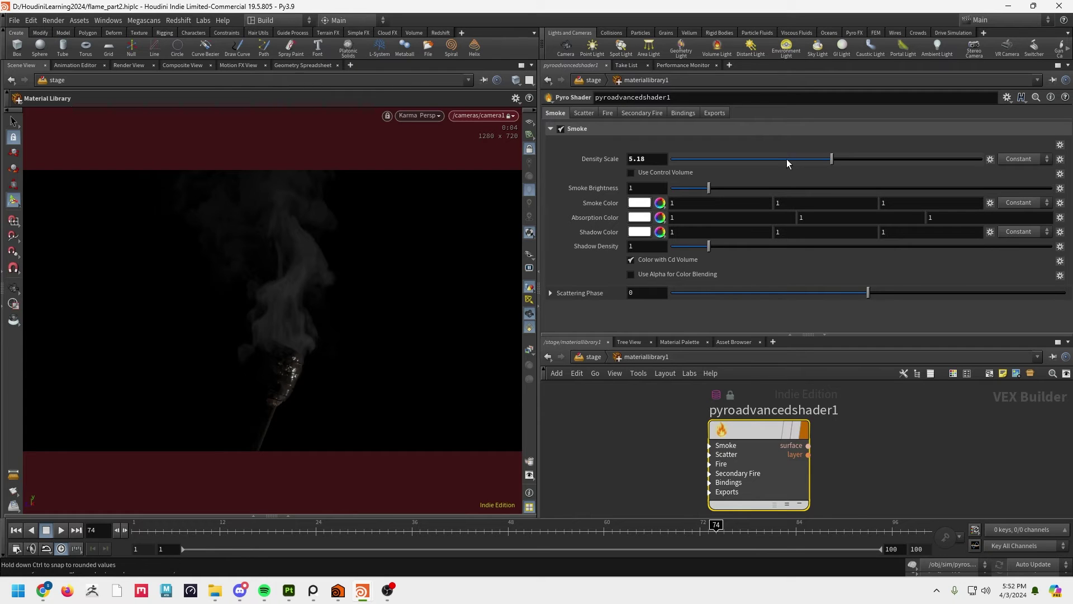
pyautogui.moveTo(831, 159); pyautogui.dragTo(728, 159)
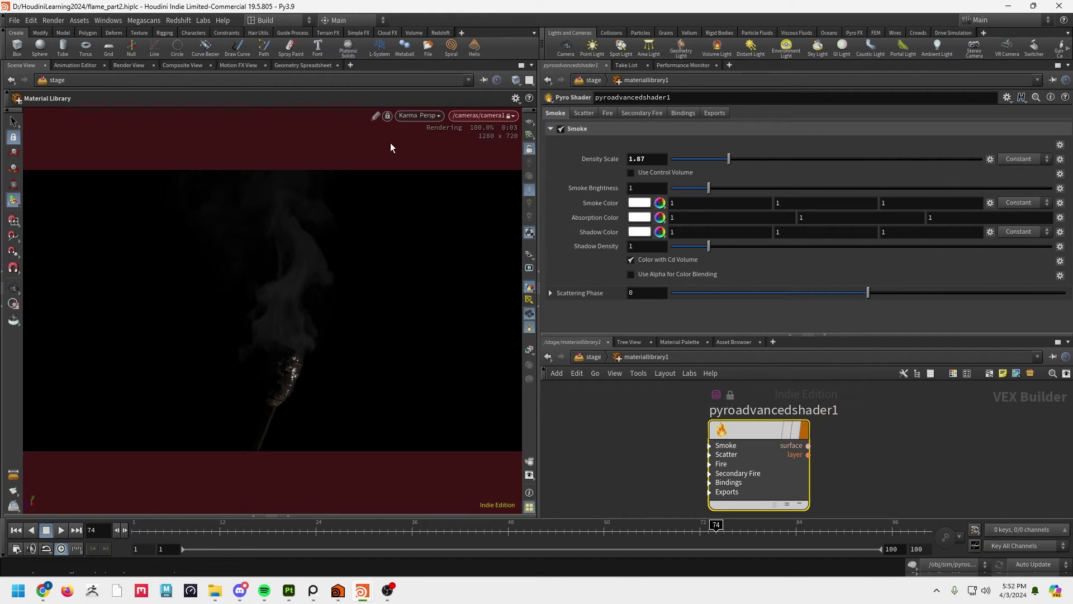
# - Enable fire on the Pyro Shader and set its Intensity Scale to 76
pyautogui.click(607, 113)
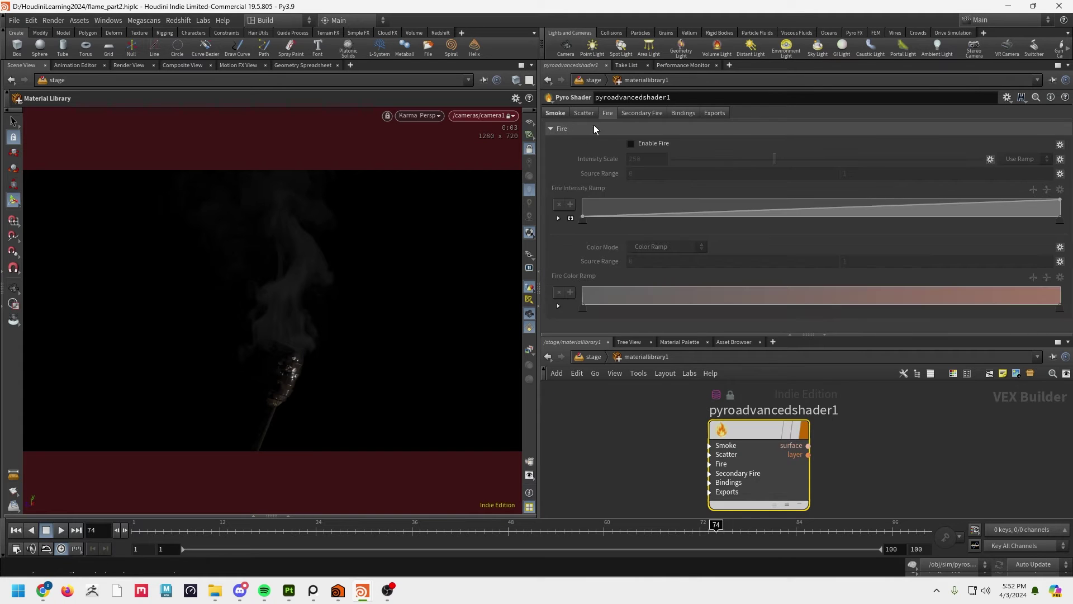
pyautogui.click(641, 144)
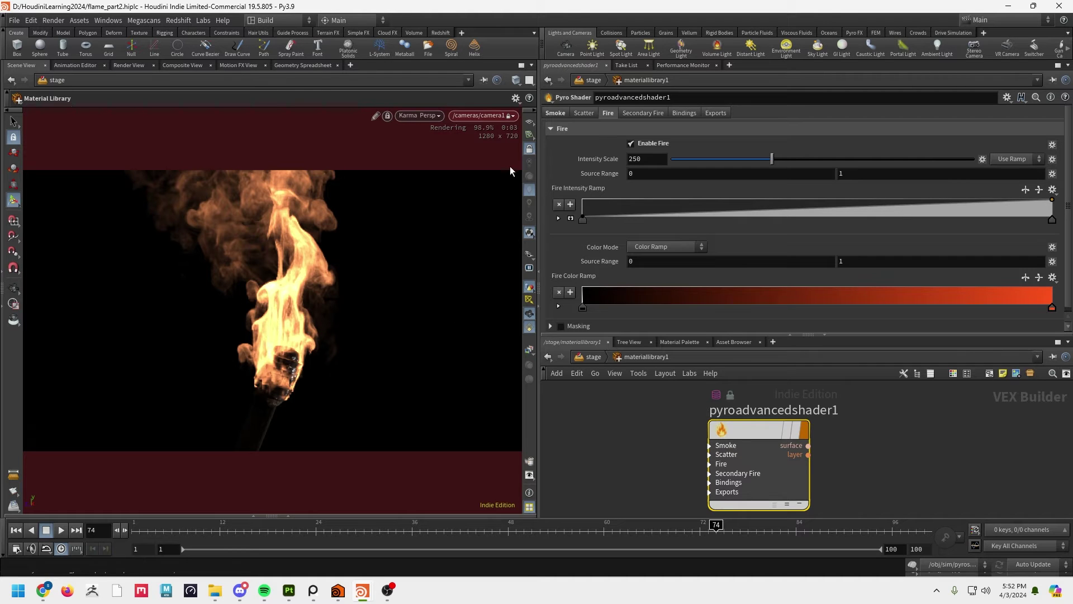
pyautogui.press('Escape')
pyautogui.moveTo(414, 311); pyautogui.dragTo(341, 343)
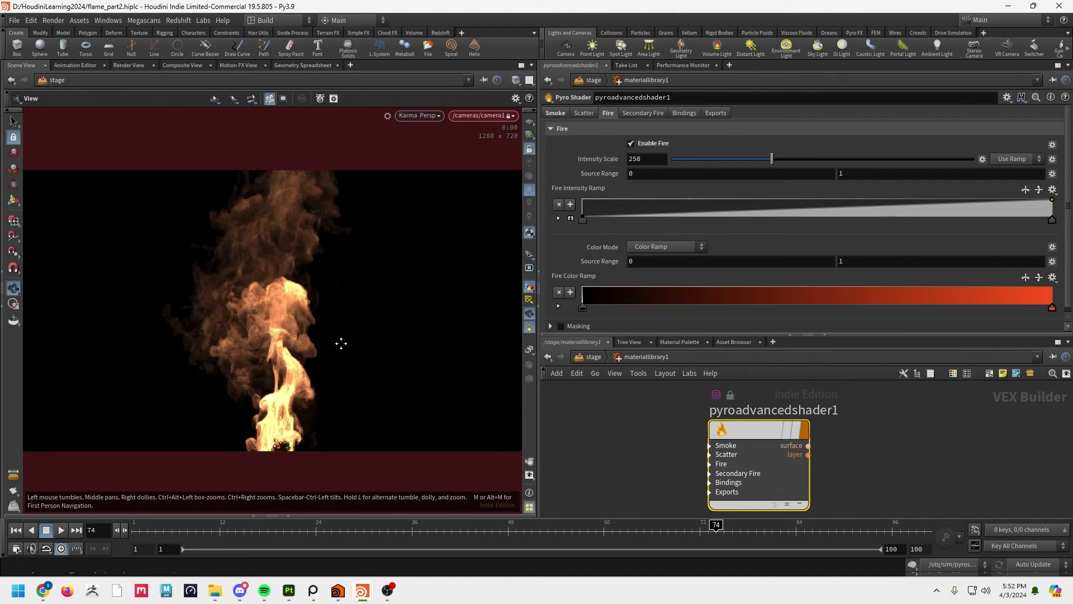
pyautogui.press('Escape')
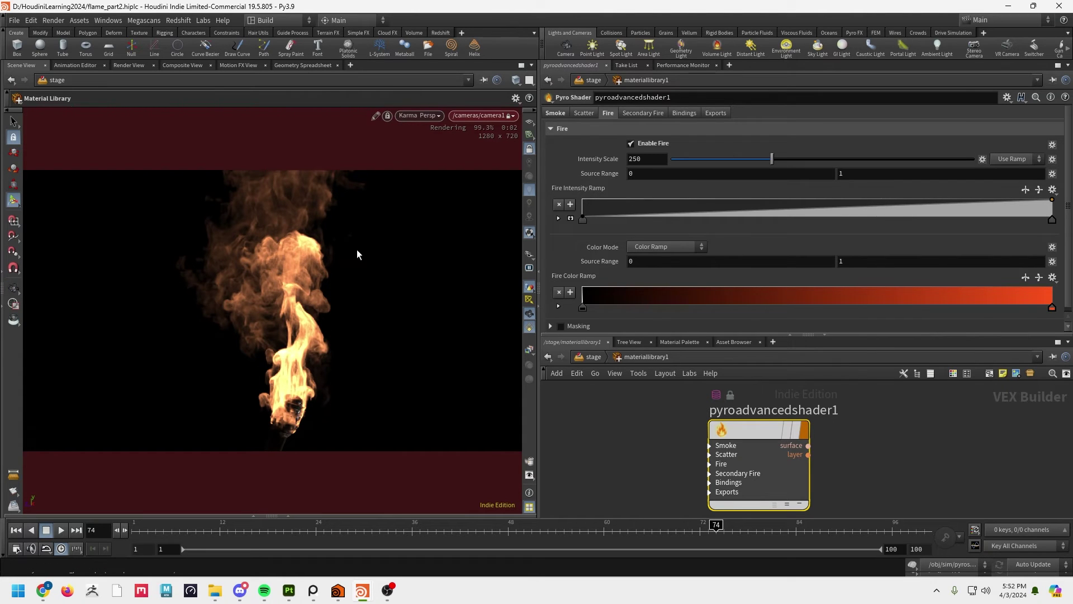
pyautogui.moveTo(773, 160); pyautogui.dragTo(681, 161)
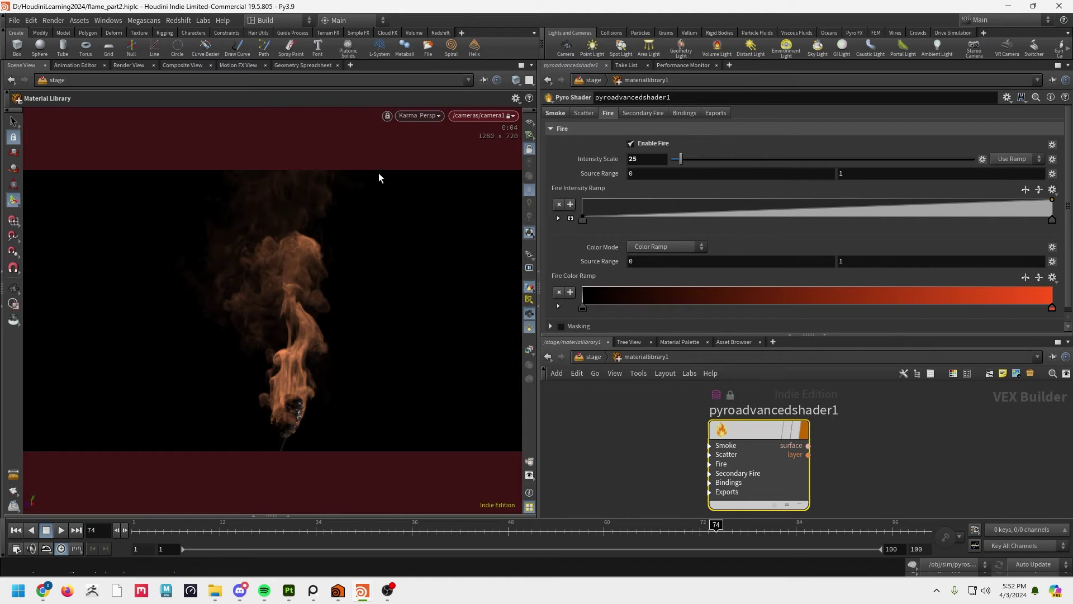
pyautogui.moveTo(681, 159); pyautogui.dragTo(702, 159)
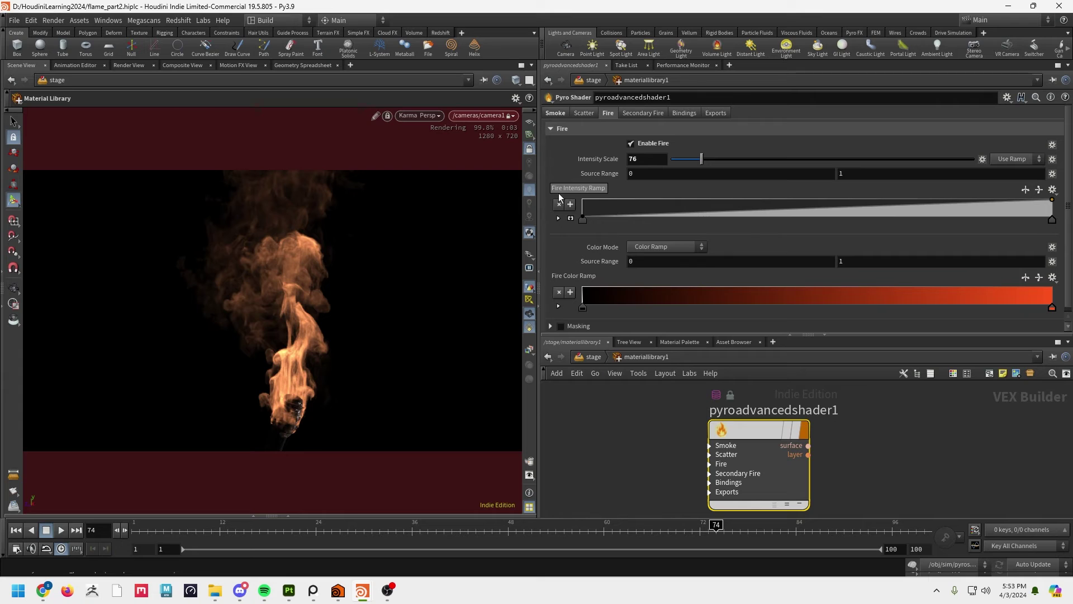
# - Reshape the Fire Intensity Ramp into a narrow three-point peak, then shift the whole peak toward the low end
pyautogui.moveTo(1058, 221); pyautogui.dragTo(717, 220)
pyautogui.click(779, 215)
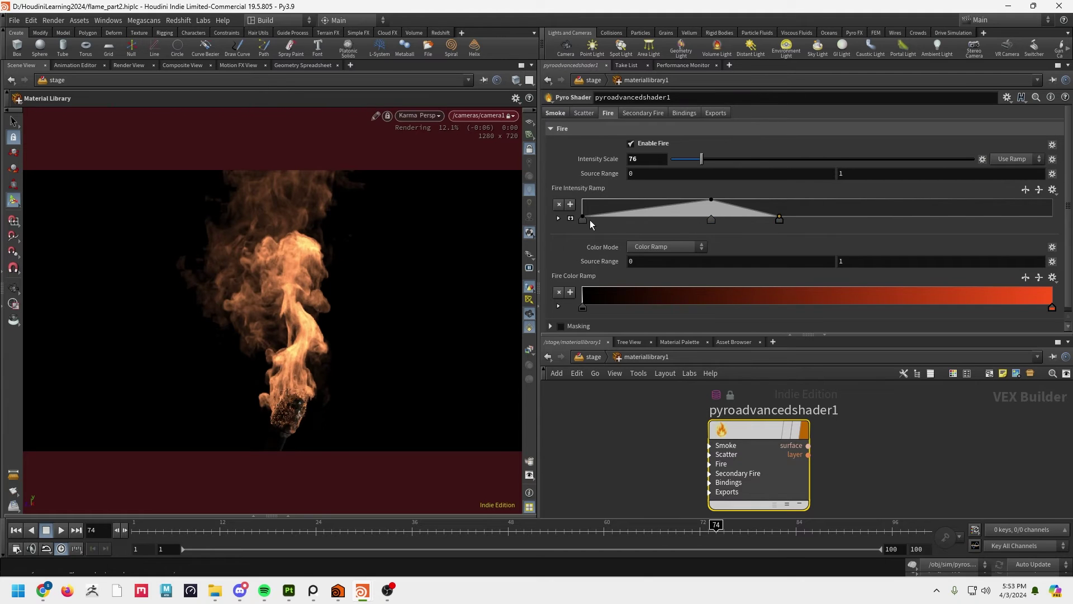
pyautogui.moveTo(584, 222); pyautogui.dragTo(674, 225)
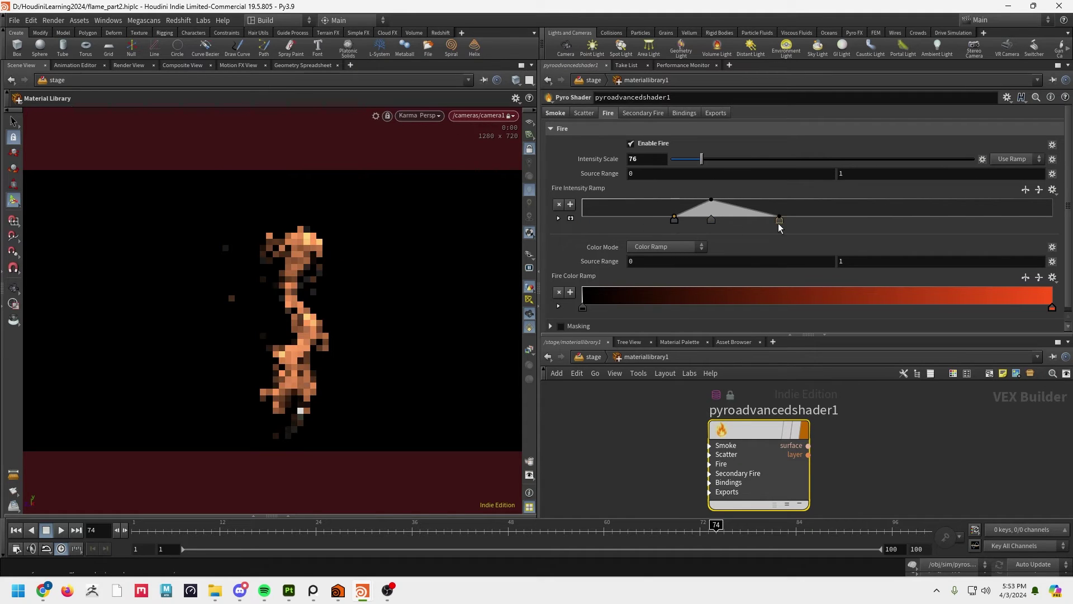
pyautogui.moveTo(779, 221); pyautogui.dragTo(762, 221)
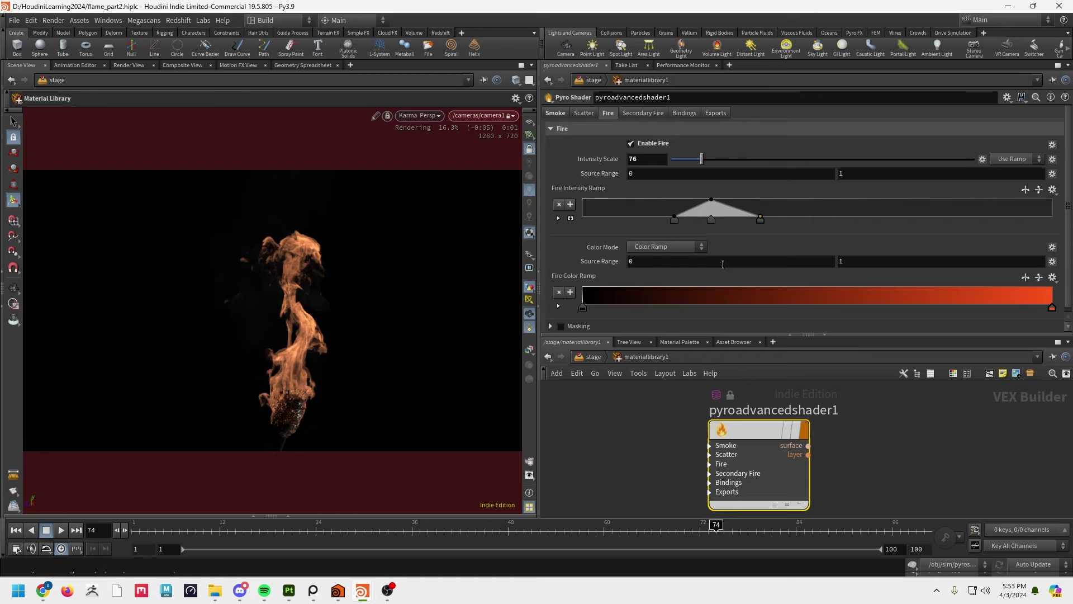
pyautogui.click(674, 223)
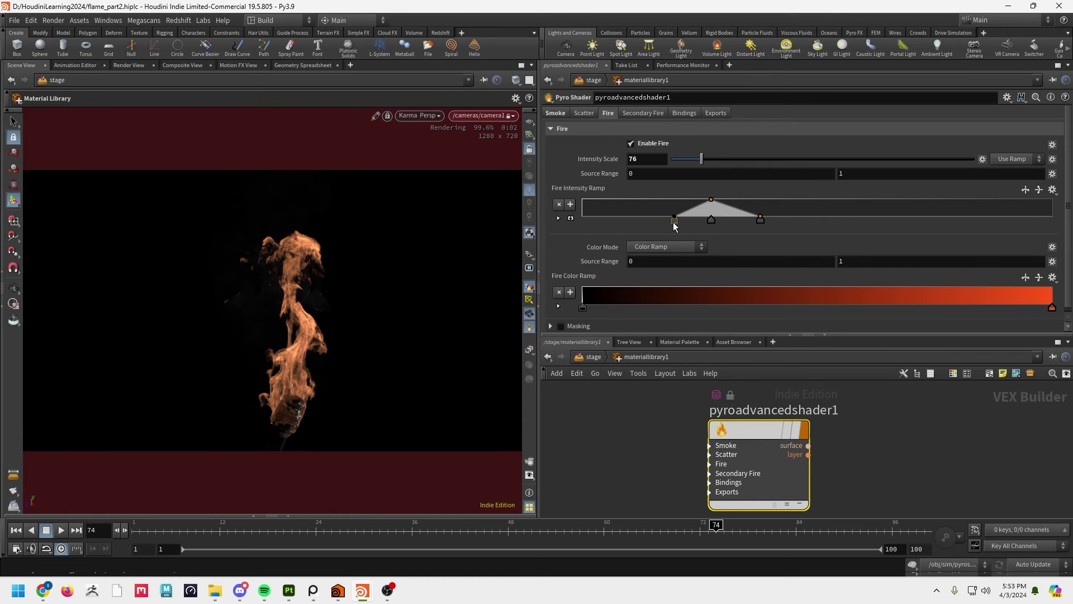
pyautogui.moveTo(712, 222); pyautogui.dragTo(679, 221)
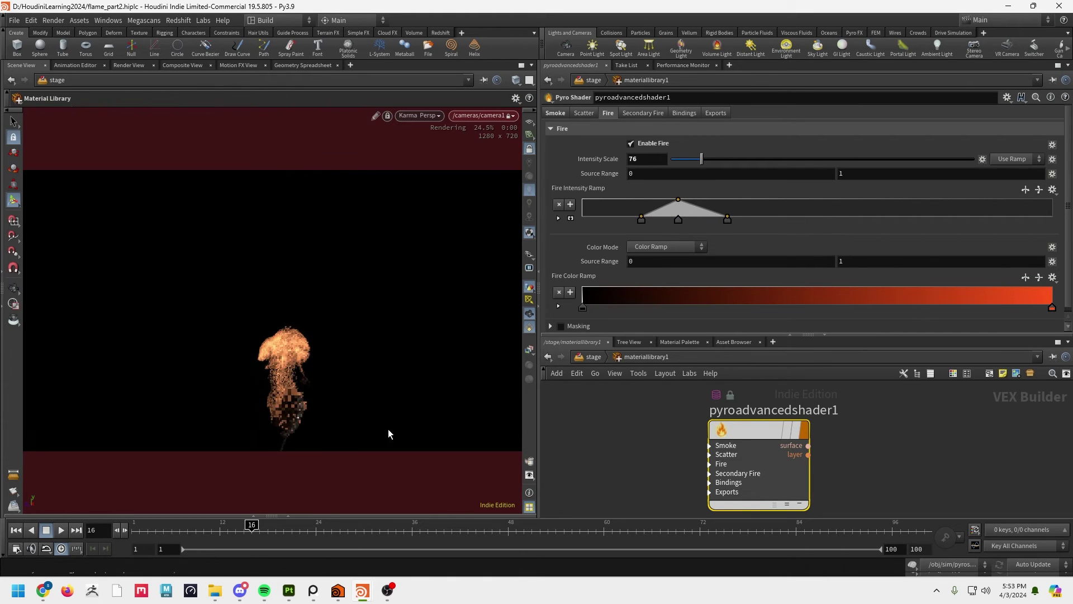
# - Check the flame at frames 31, 40 and 45, then widen the Fire Intensity Ramp's peak to span about 0.11 to 0.34
pyautogui.click(373, 530)
pyautogui.click(374, 535)
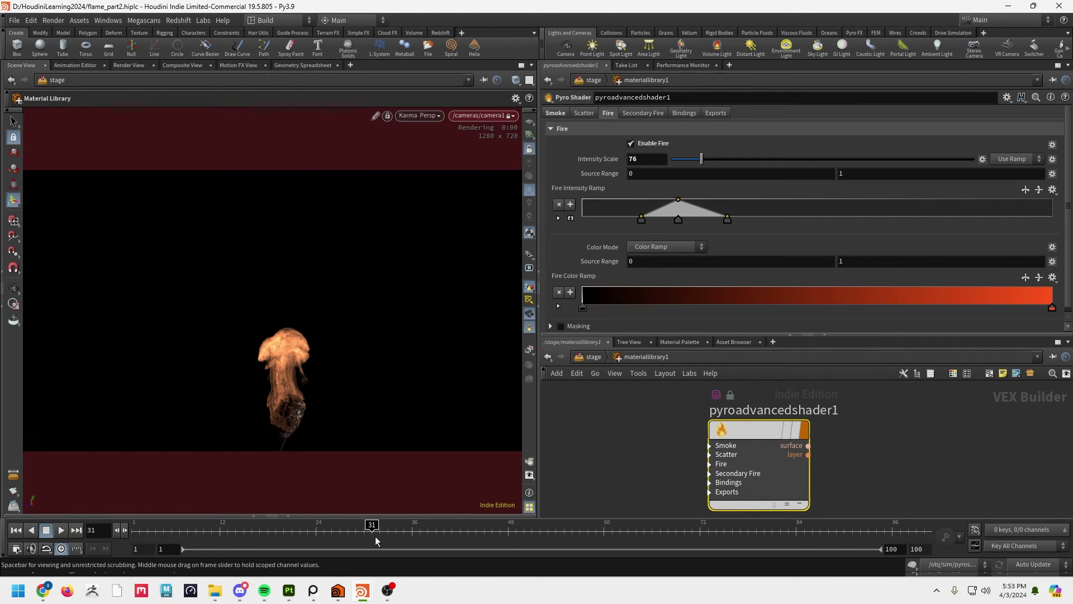
pyautogui.click(442, 535)
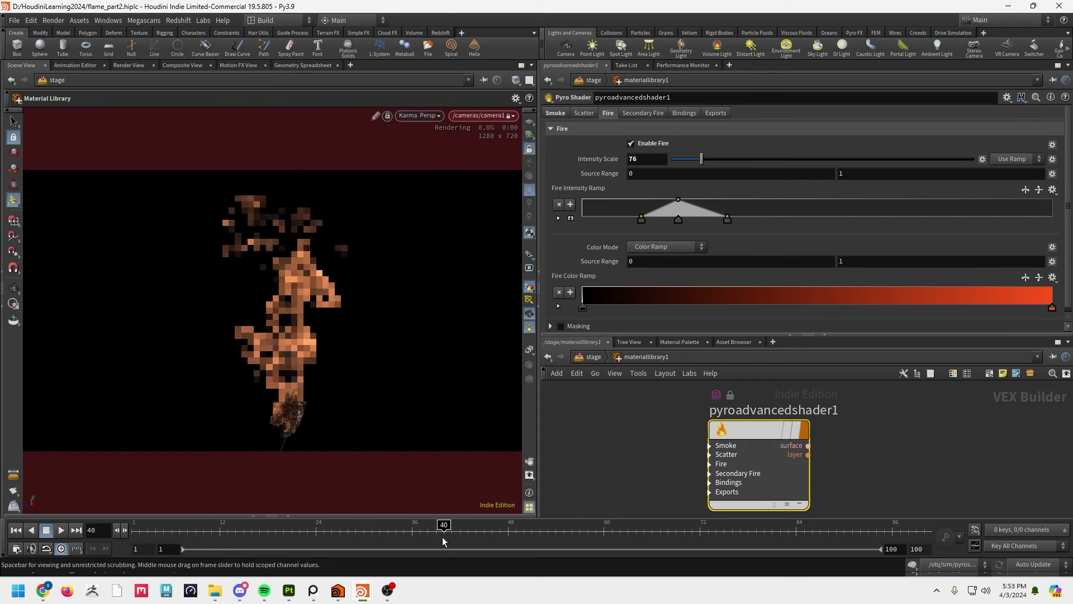
pyautogui.click(496, 543)
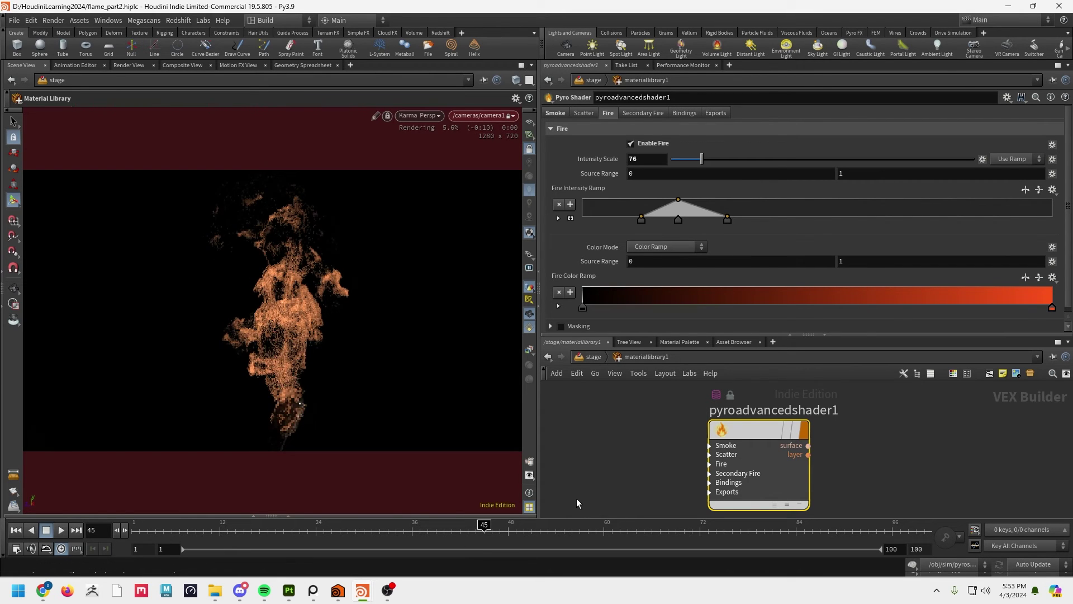
pyautogui.moveTo(729, 219); pyautogui.dragTo(745, 220)
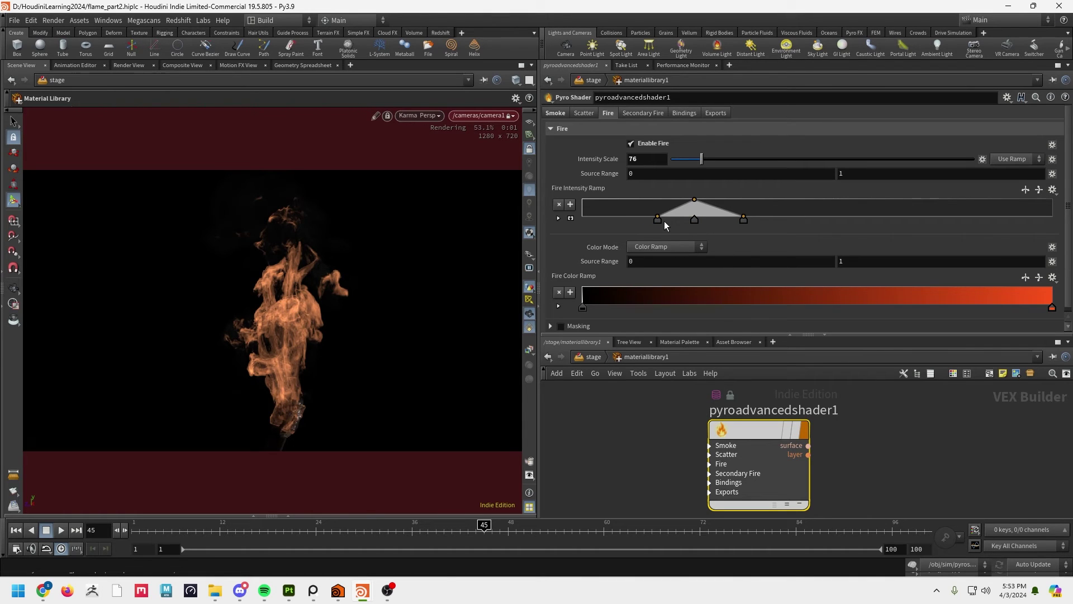
pyautogui.moveTo(658, 219); pyautogui.dragTo(624, 223)
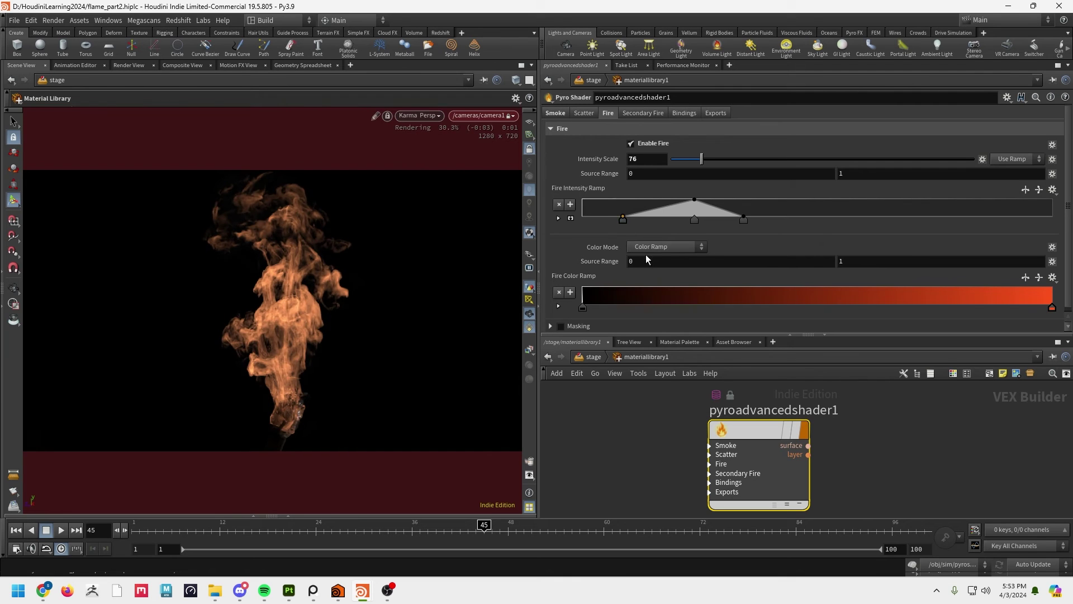
pyautogui.moveTo(625, 222); pyautogui.dragTo(677, 221)
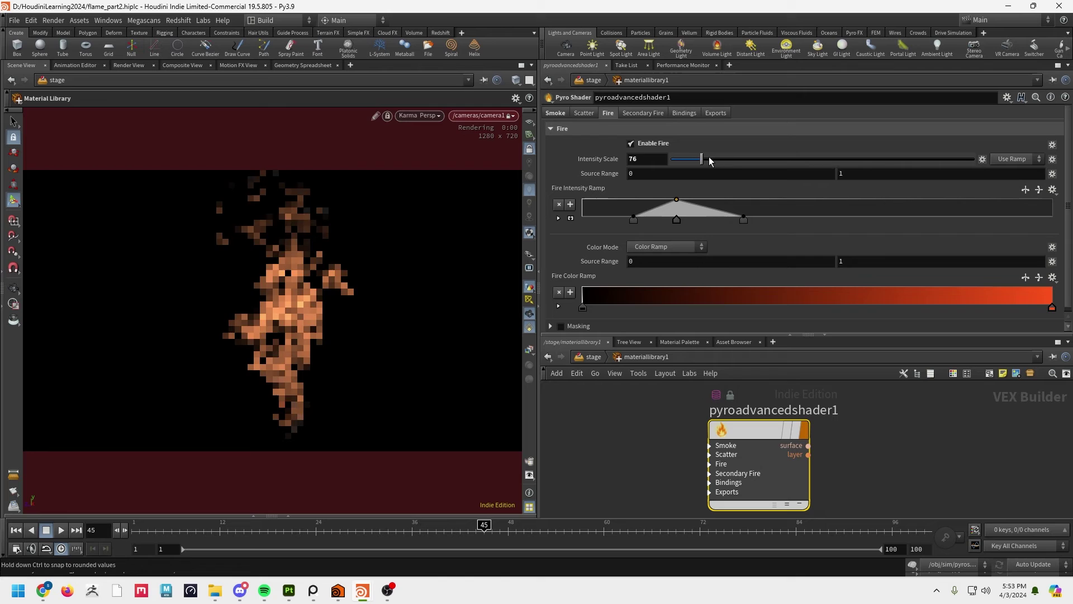
# - Set the fire's Intensity Scale to 169 and preview the flame at several frames between 11 and 78
pyautogui.moveTo(702, 159); pyautogui.dragTo(737, 159)
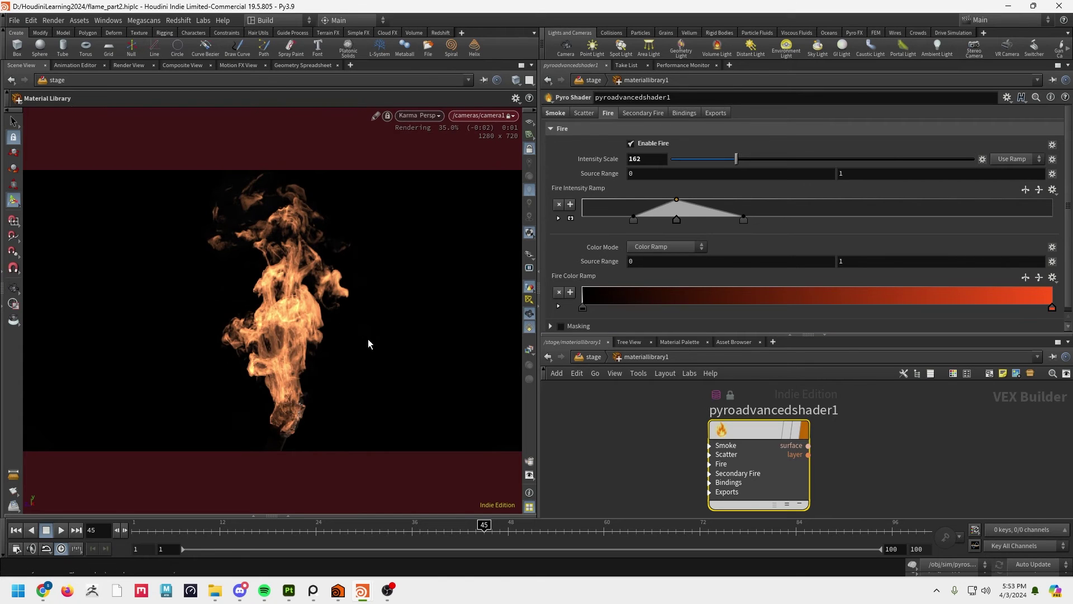
pyautogui.moveTo(736, 158); pyautogui.dragTo(762, 158)
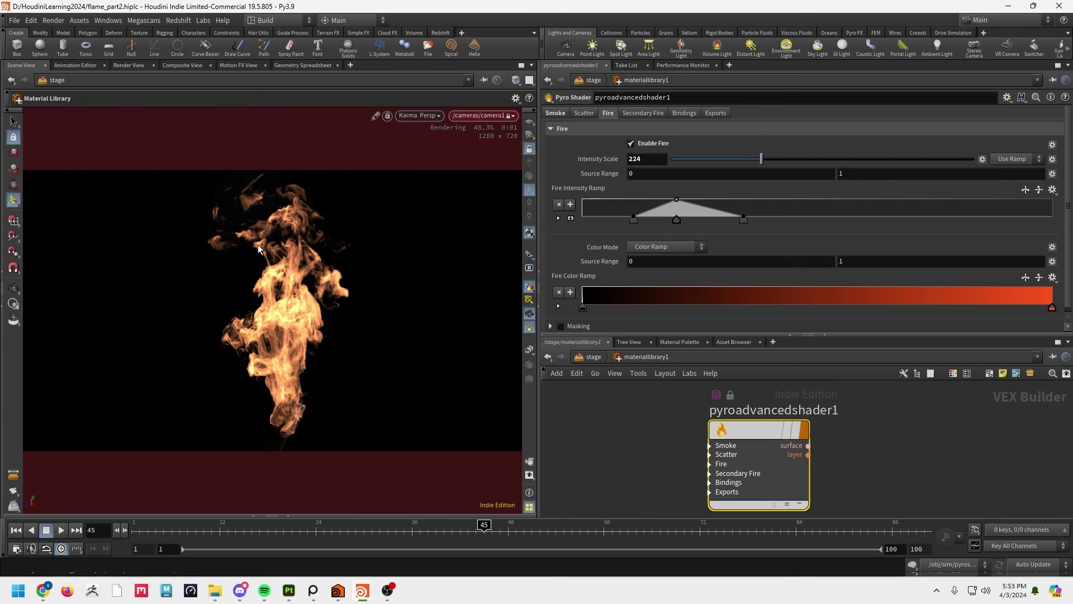
pyautogui.moveTo(761, 158); pyautogui.dragTo(739, 159)
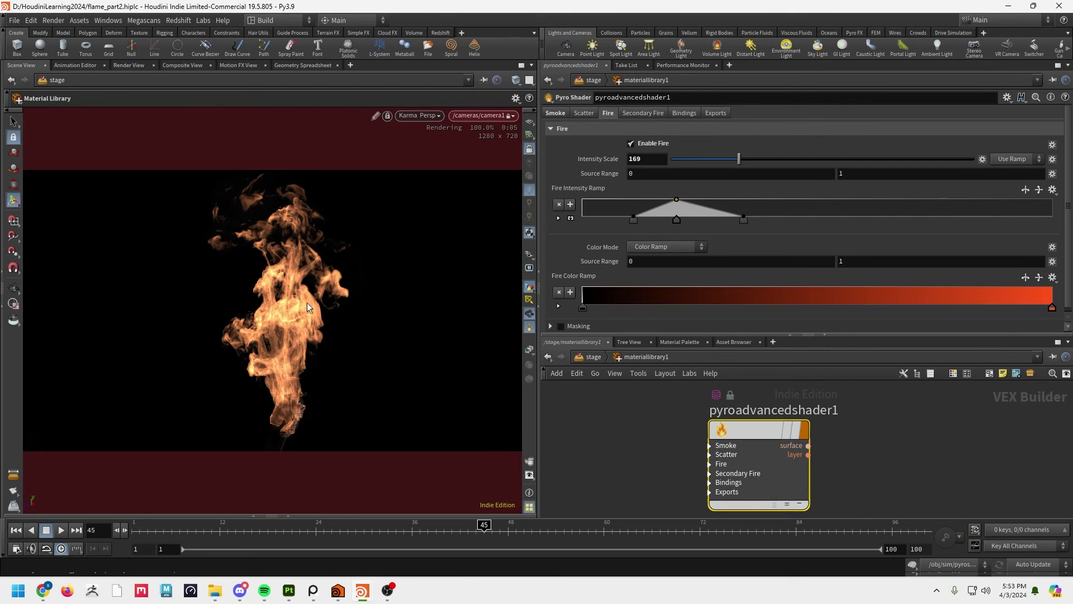
pyautogui.click(371, 530)
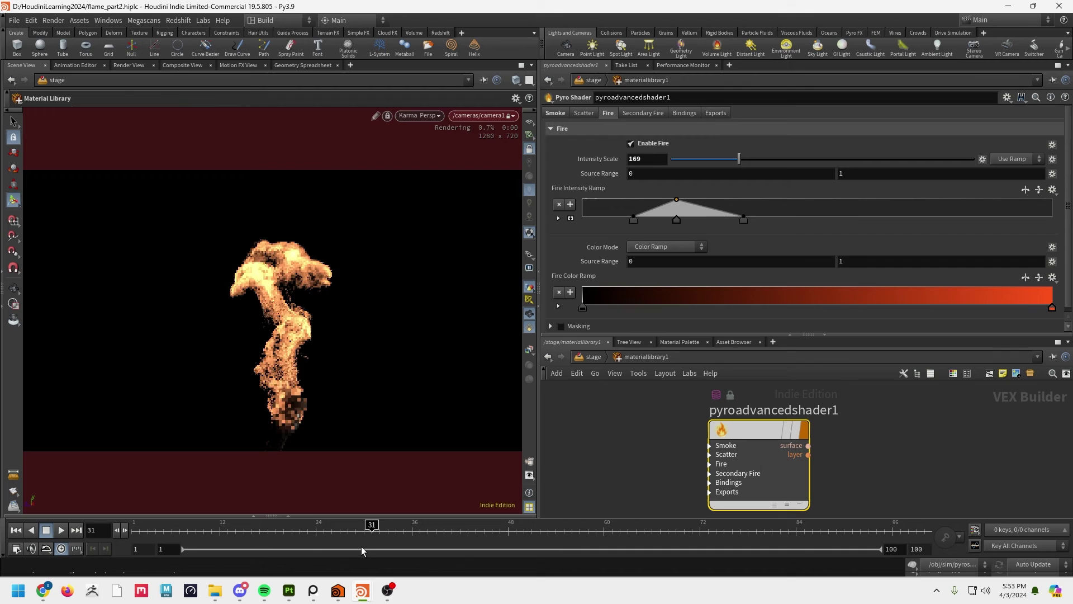
pyautogui.click(287, 530)
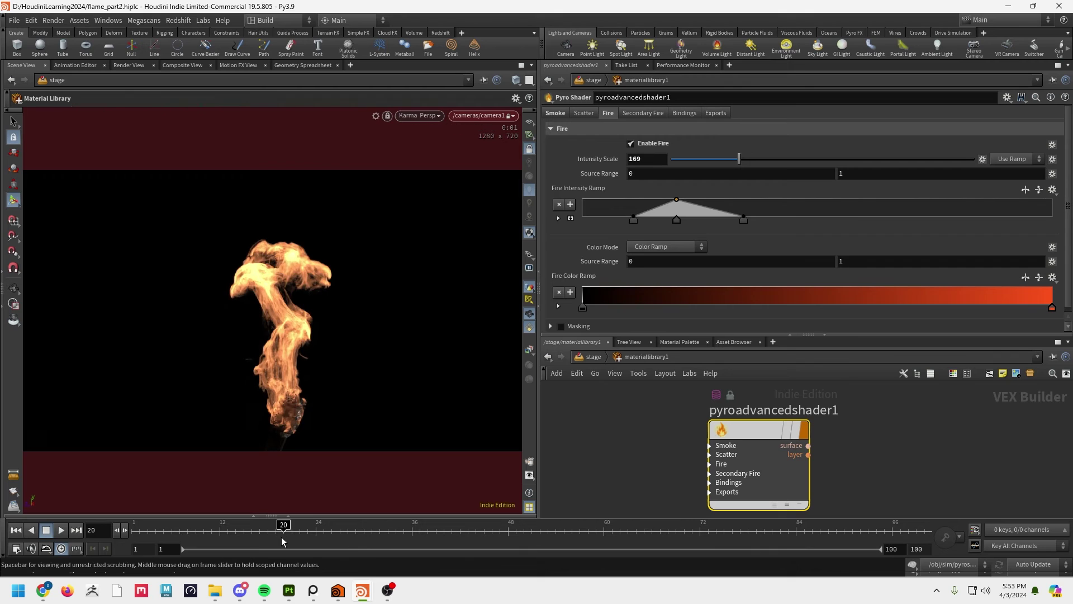
pyautogui.click(210, 530)
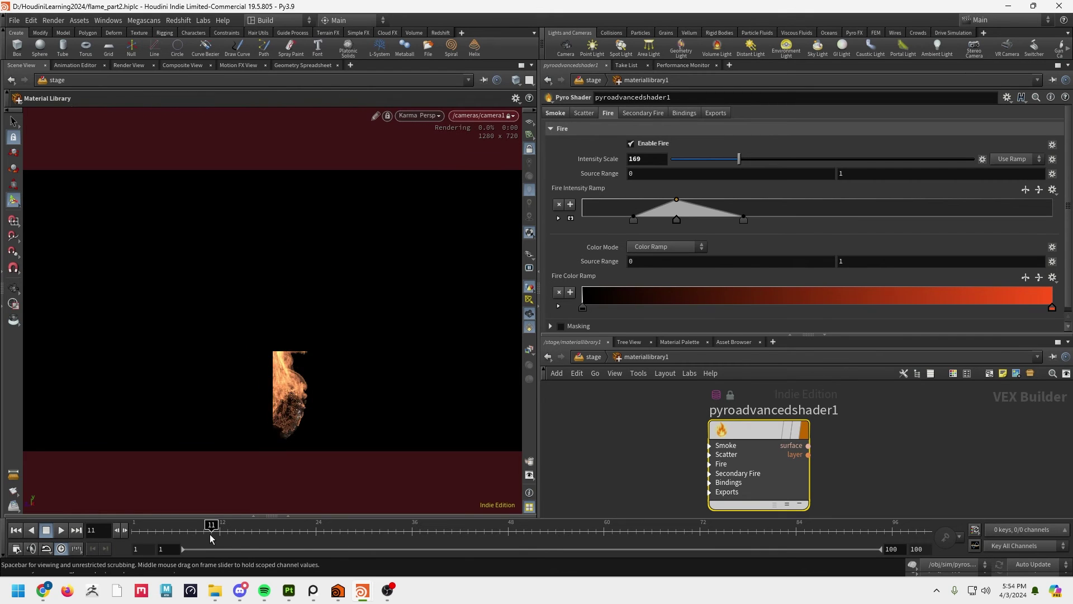
pyautogui.click(594, 530)
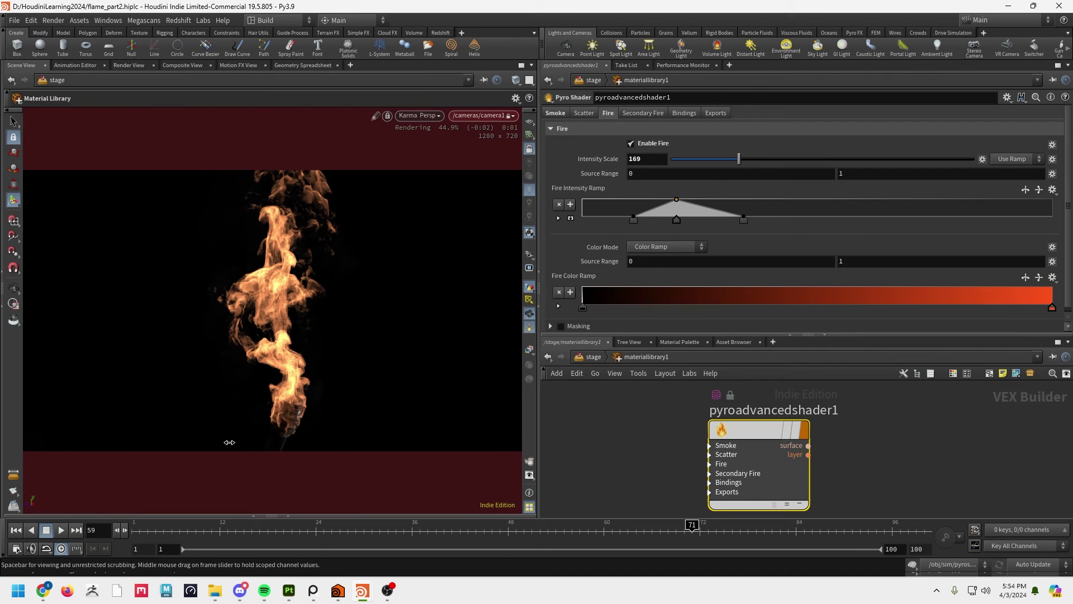
pyautogui.click(692, 530)
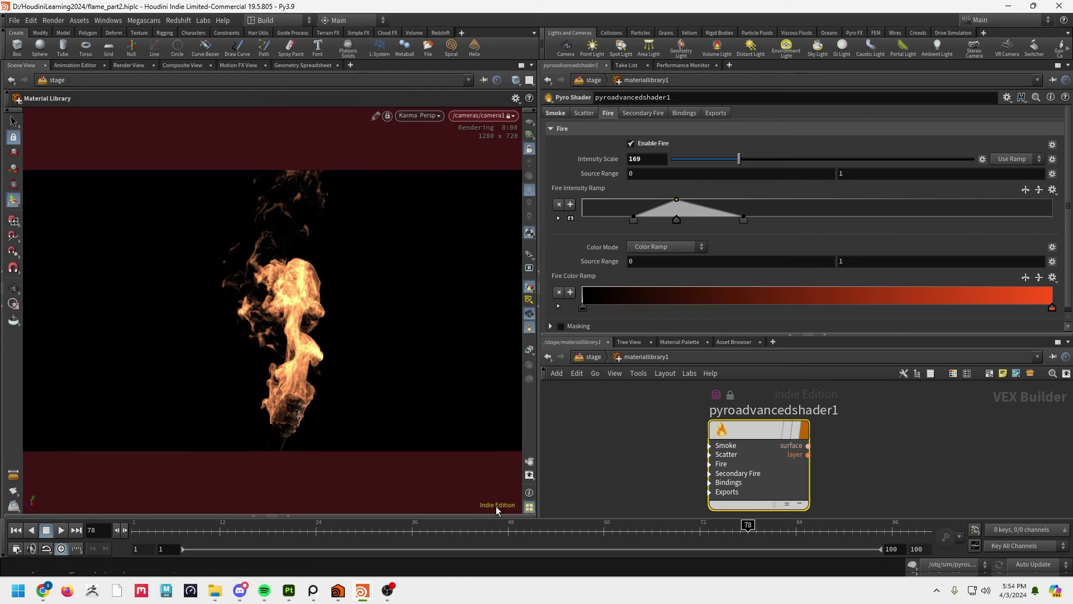
# - Return to the stage network and enlarge its view to examine the node chain from merge1 down to assignmaterial1
pyautogui.click(594, 357)
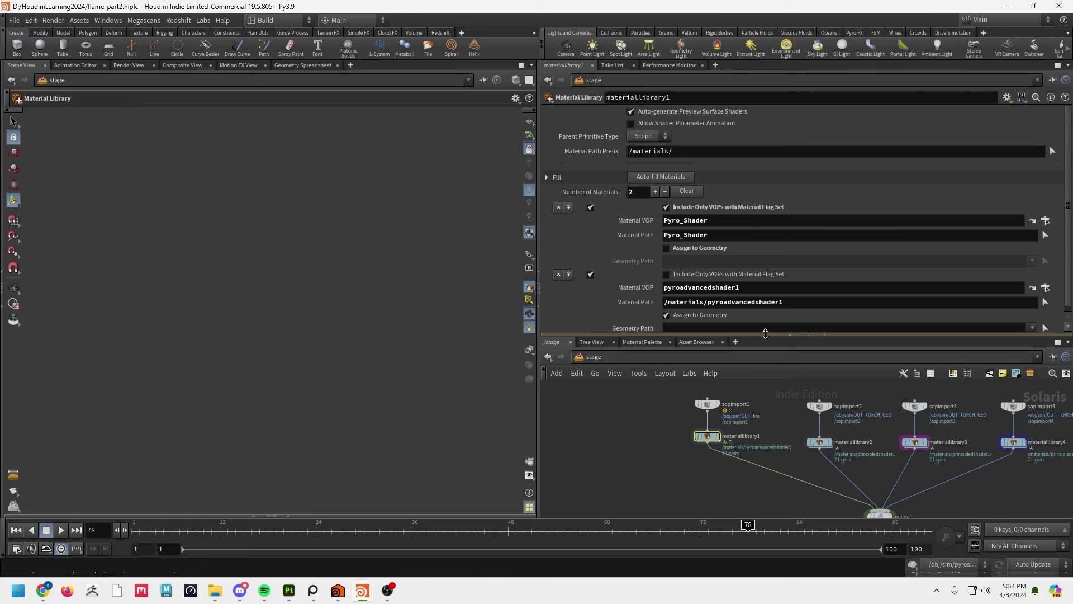
pyautogui.moveTo(767, 334); pyautogui.dragTo(767, 176)
pyautogui.moveTo(829, 471); pyautogui.dragTo(718, 416, button='middle')
pyautogui.moveTo(886, 348); pyautogui.dragTo(932, 364, button='middle')
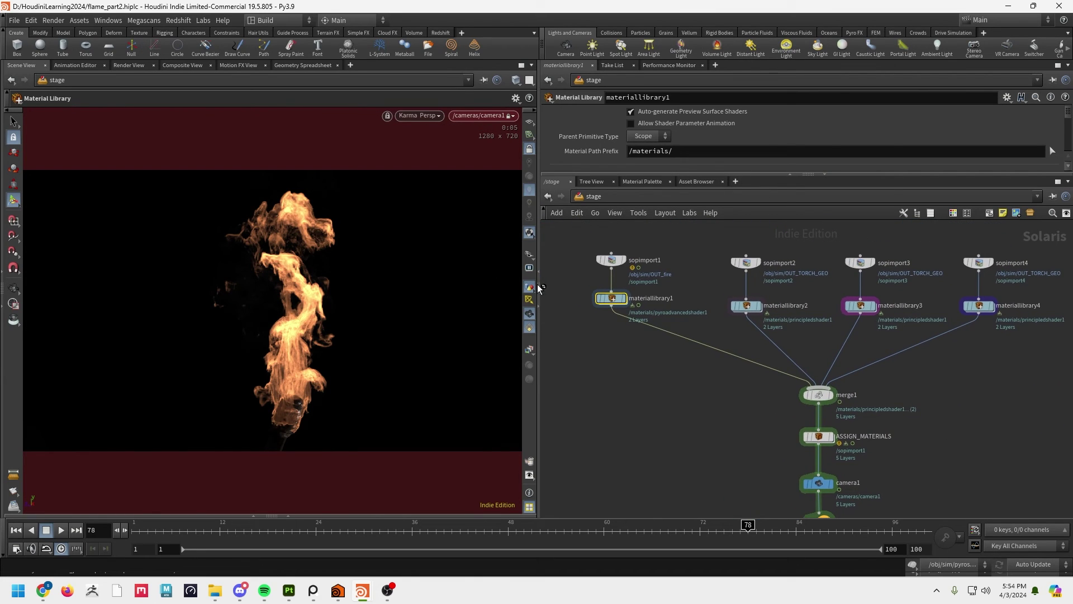
pyautogui.moveTo(587, 232); pyautogui.dragTo(569, 256)
pyautogui.moveTo(820, 436); pyautogui.dragTo(775, 328, button='middle')
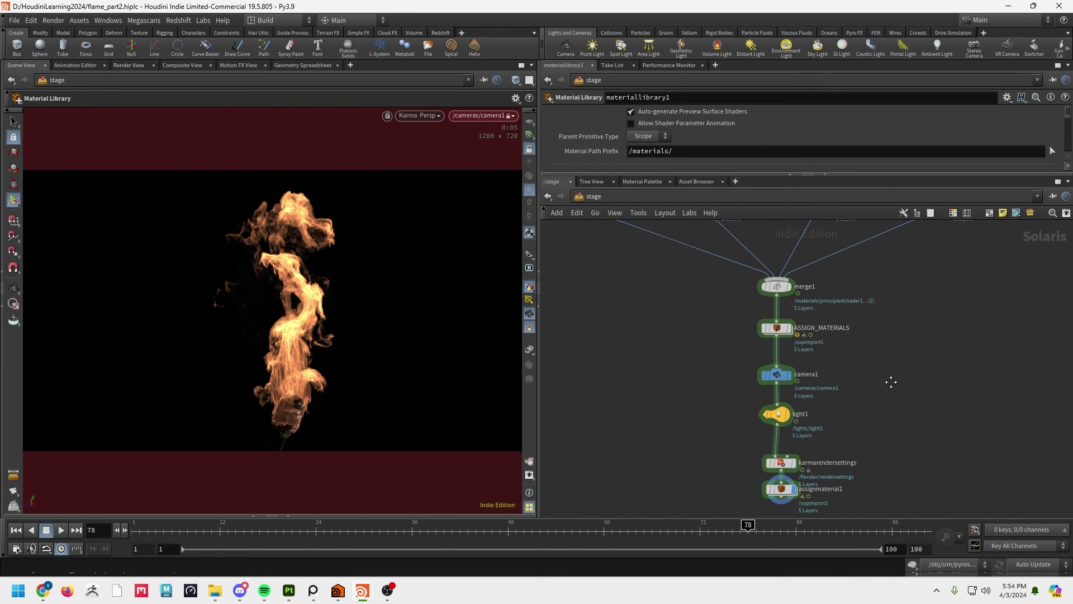
# - Align and space out karmarendersettings and assignmaterial1 in a column beneath light1
pyautogui.click(797, 379)
pyautogui.scroll(2, 813, 388)
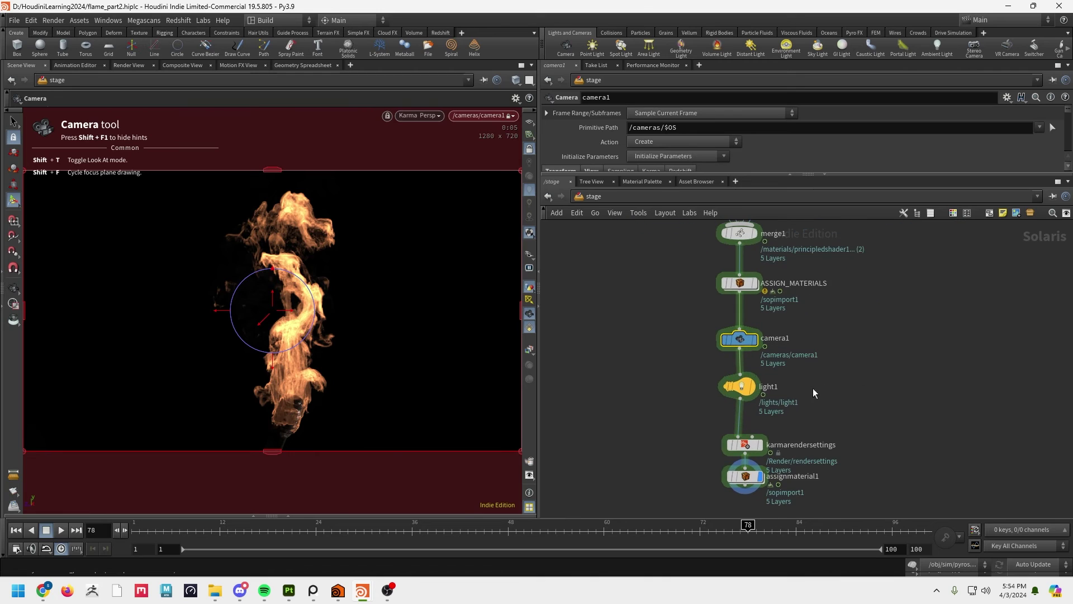
pyautogui.click(738, 386)
pyautogui.scroll(2, 837, 413)
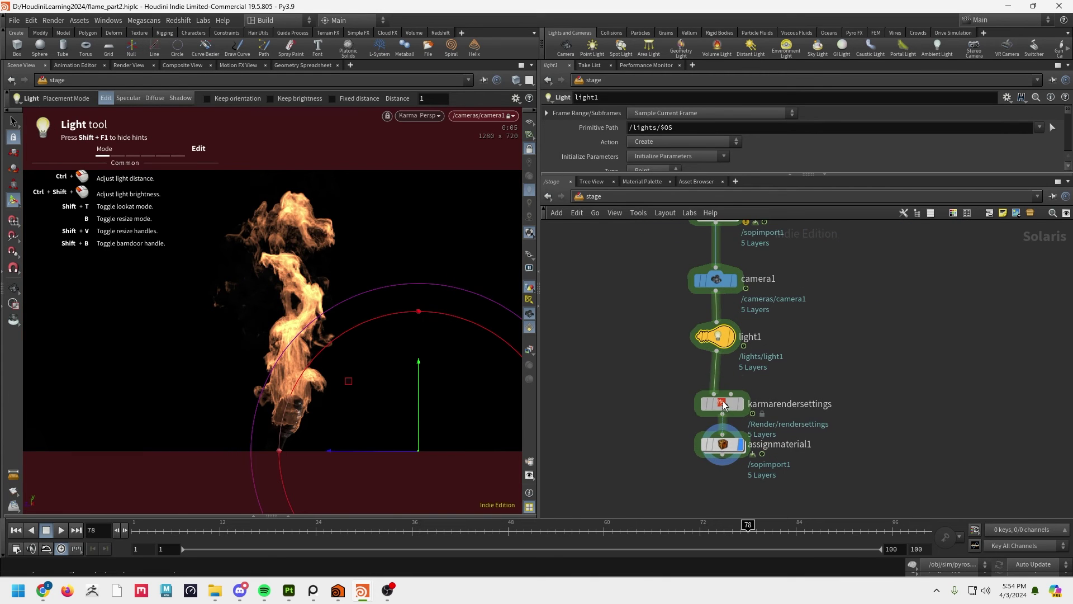
pyautogui.moveTo(722, 444); pyautogui.dragTo(715, 456)
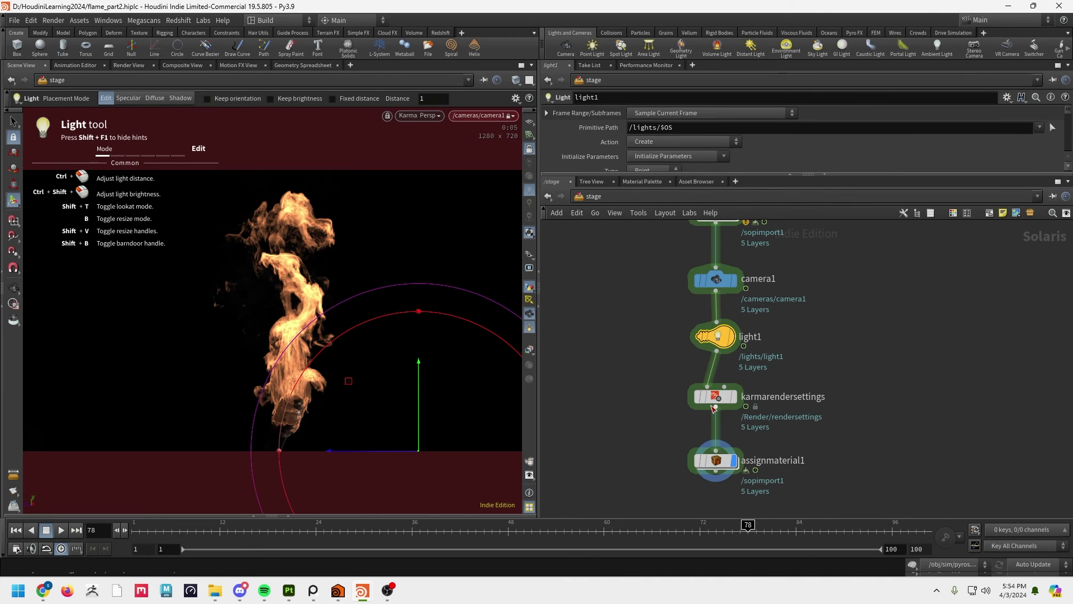
# - Make karmarendersettings the displayed node and examine its primary and secondary sampling settings
pyautogui.click(714, 403)
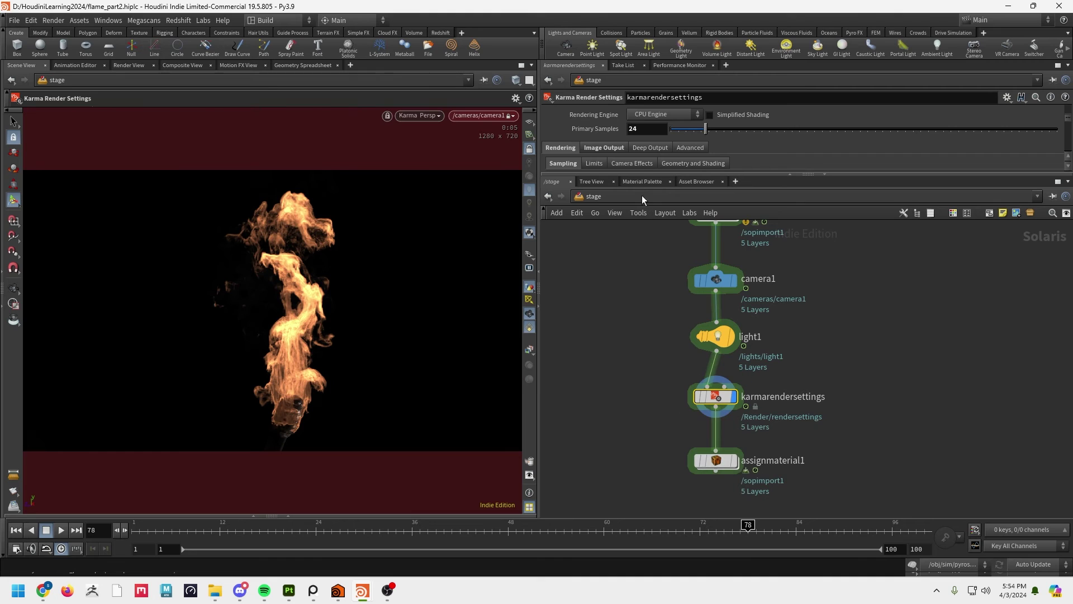
pyautogui.moveTo(641, 175); pyautogui.dragTo(643, 327)
pyautogui.scroll(-2, 664, 296)
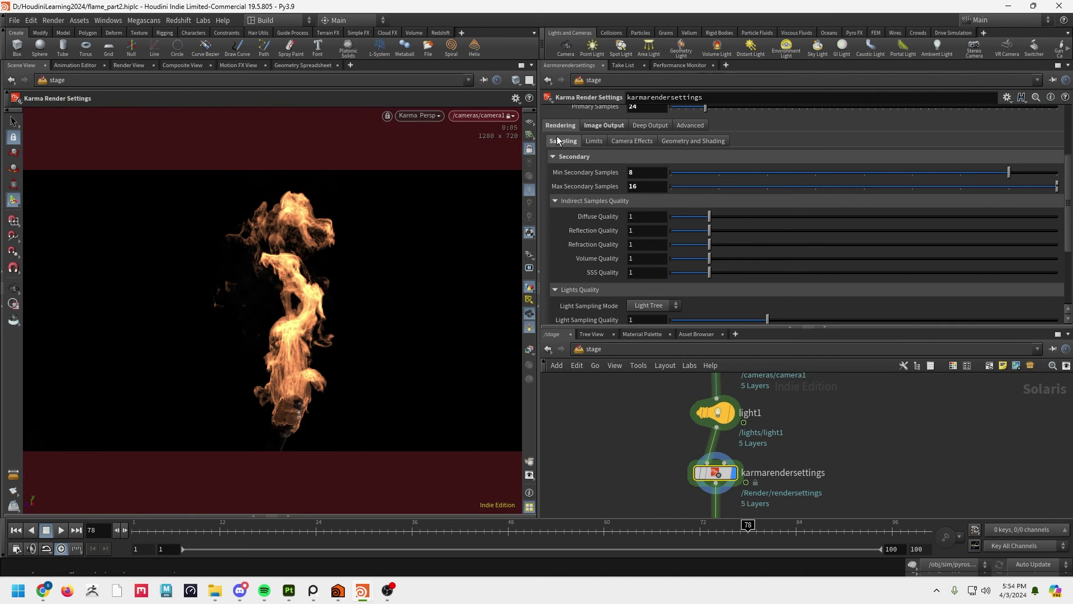
pyautogui.scroll(4, 556, 155)
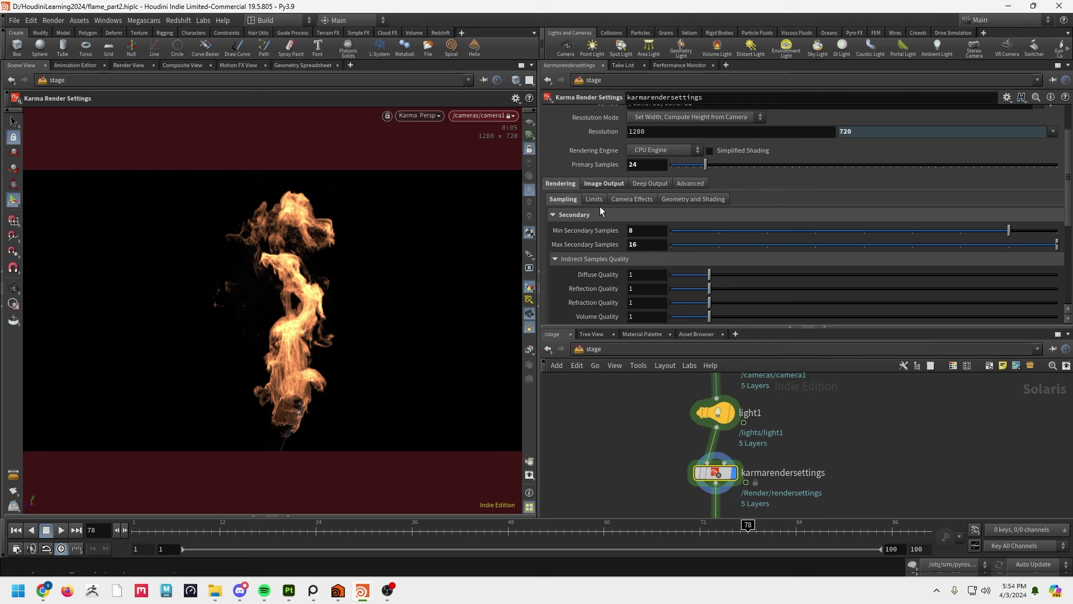
pyautogui.scroll(-1, 599, 206)
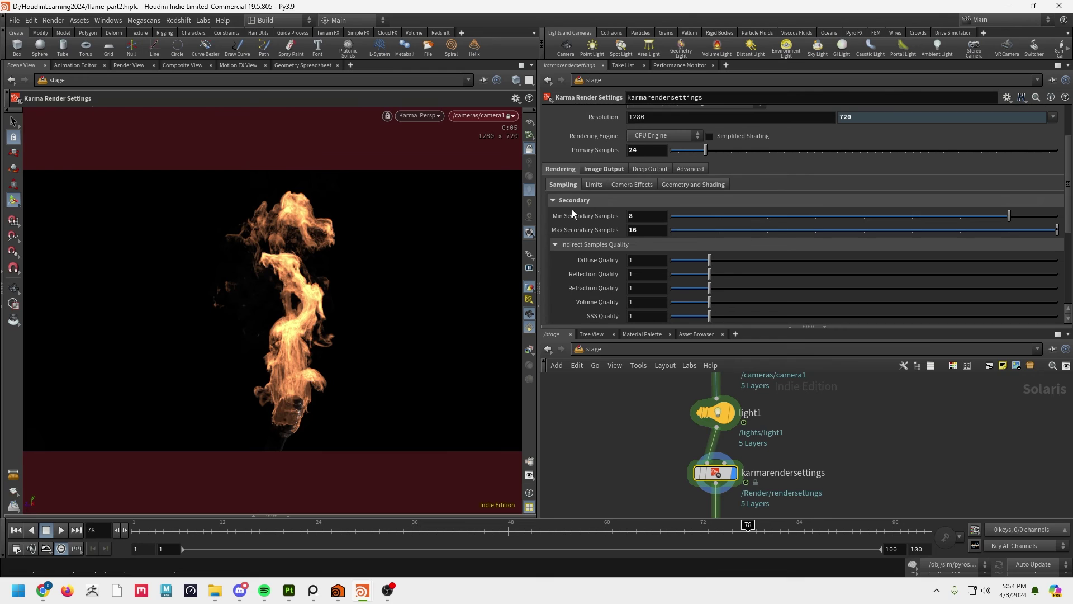
# - Set the Max Secondary Samples of karmarendersettings to 15 and review the remaining sampling quality settings
pyautogui.click(641, 216)
pyautogui.doubleClick(652, 232)
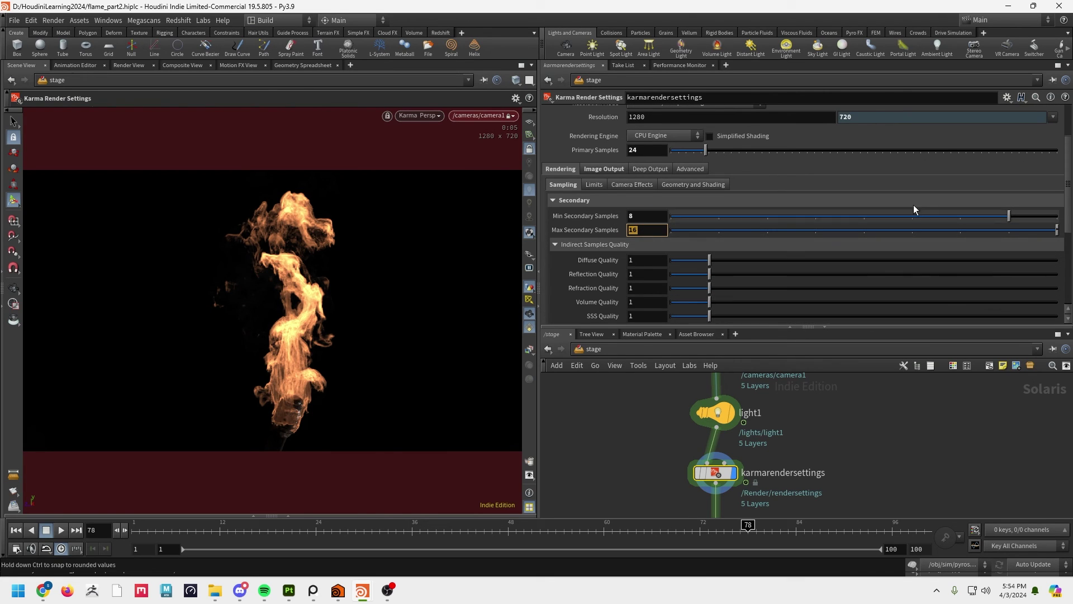
pyautogui.write('15')
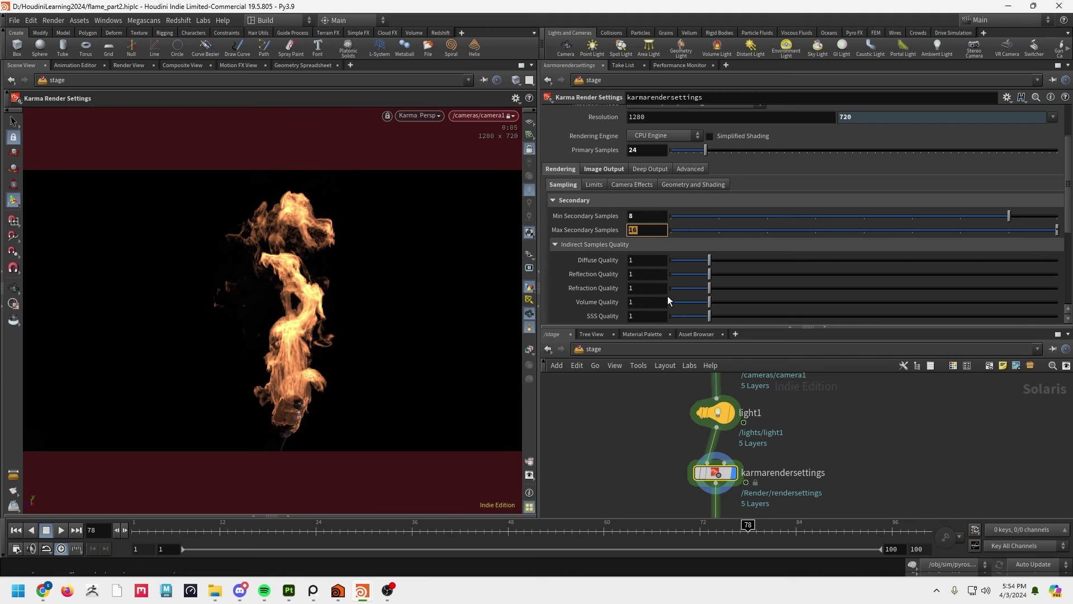
pyautogui.scroll(-3, 669, 297)
pyautogui.press('Return')
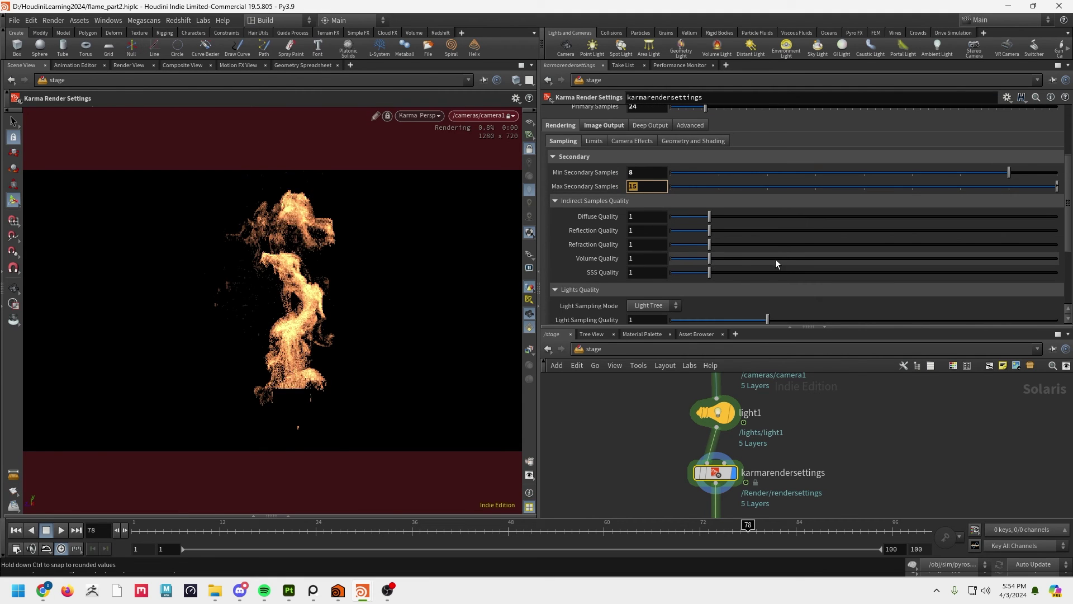
pyautogui.scroll(-1, 669, 254)
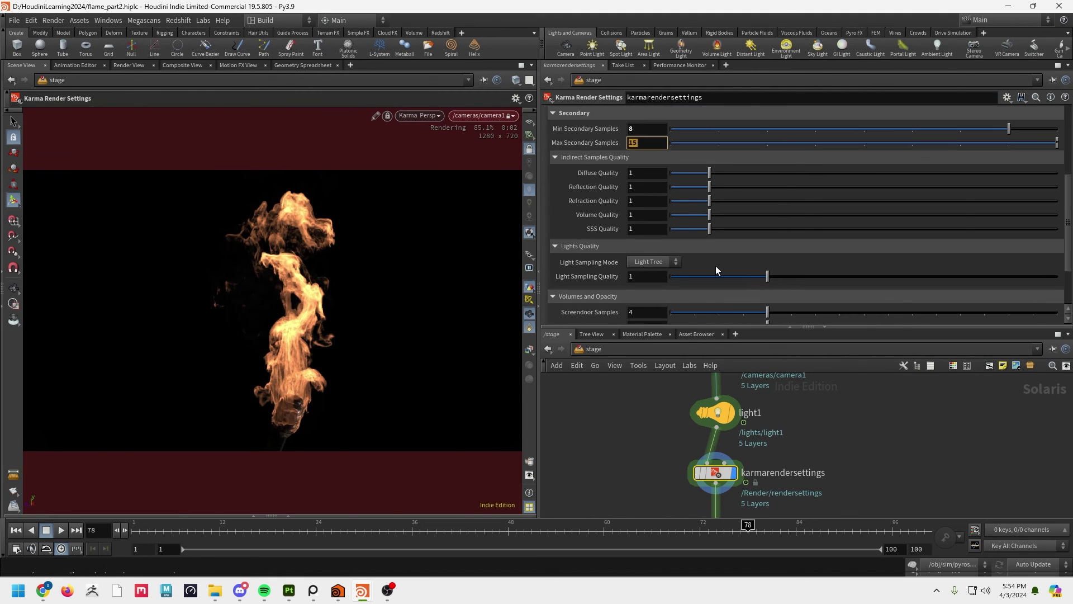
pyautogui.scroll(5, 713, 265)
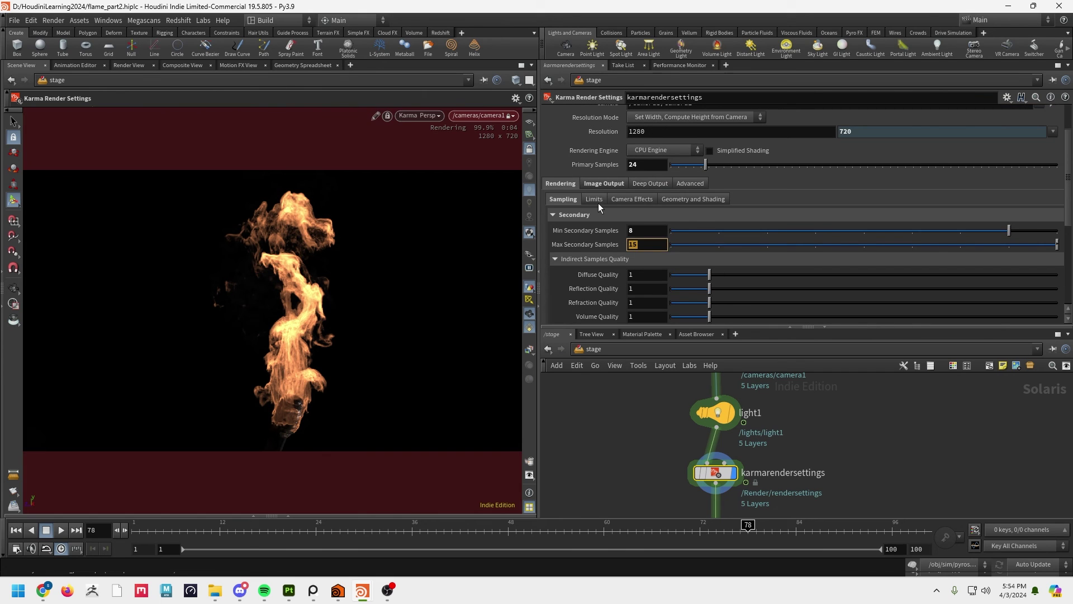
# - Examine the image output filters of karmarendersettings, including the denoiser choice and its albedo and normal input options
pyautogui.click(601, 184)
pyautogui.click(619, 200)
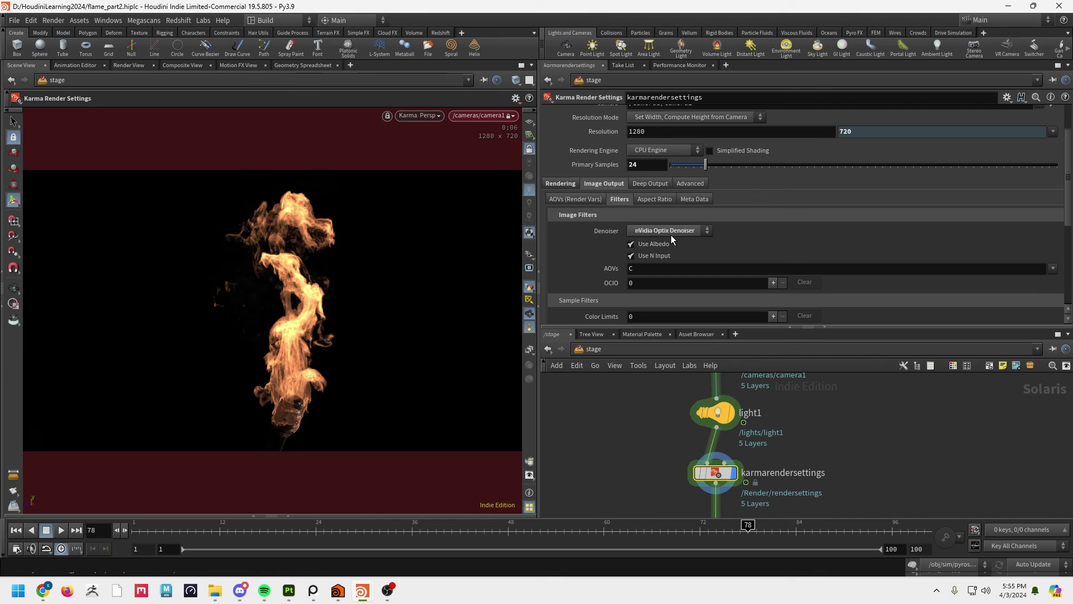
pyautogui.scroll(4, 782, 257)
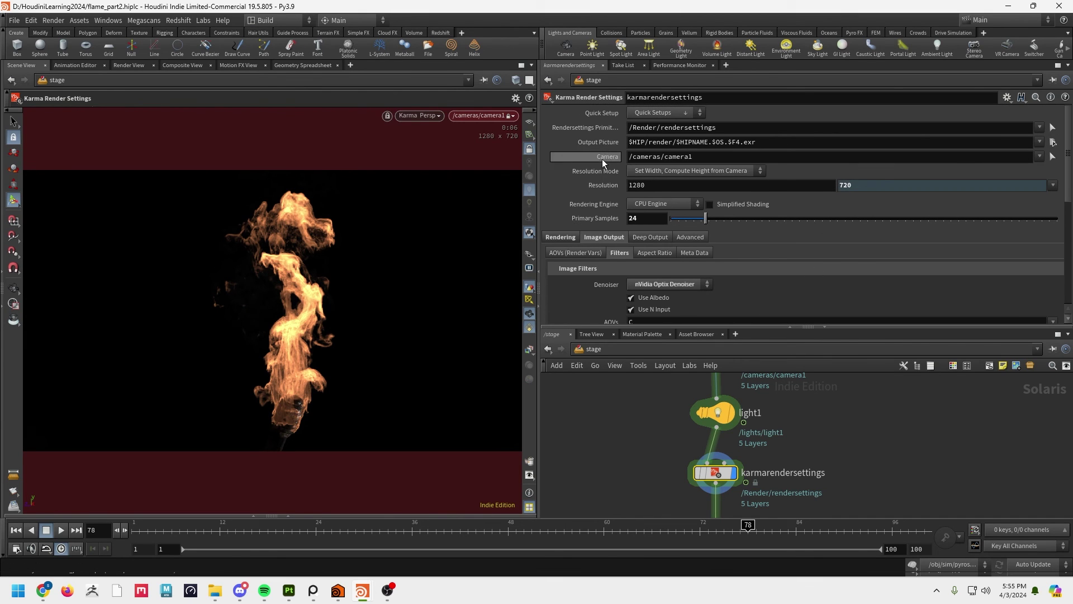
pyautogui.scroll(-4, 747, 238)
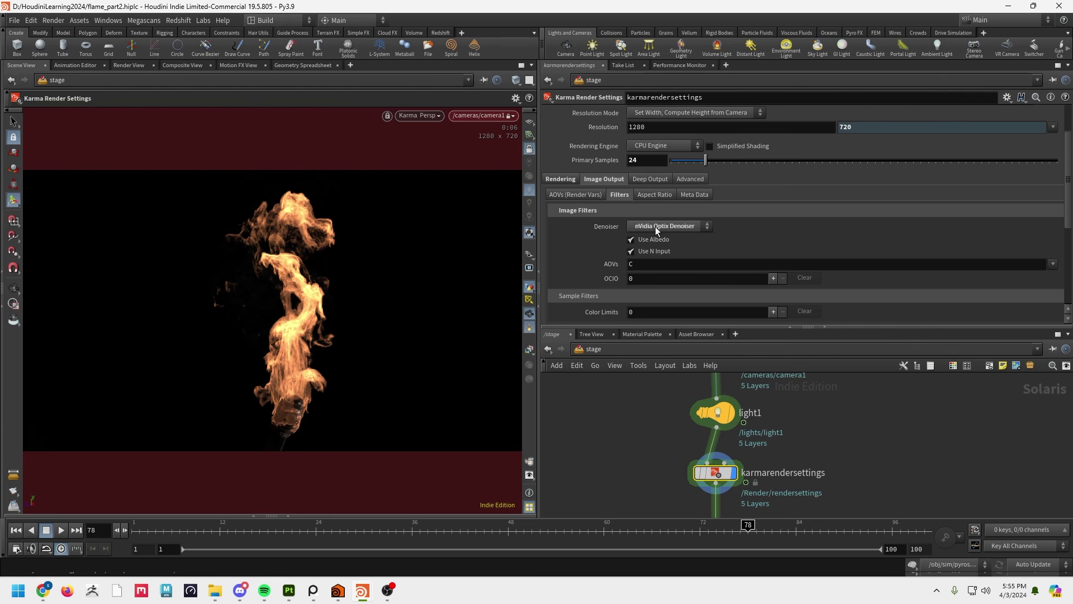
pyautogui.scroll(-2, 780, 299)
pyautogui.scroll(-1, 779, 300)
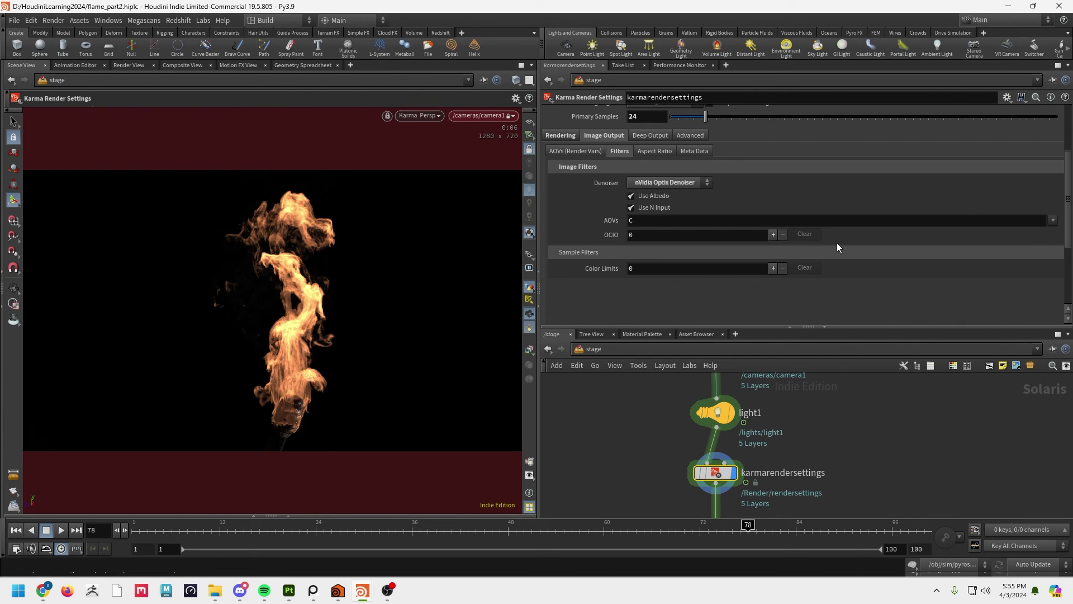
# - Reorder the node chain so assignmaterial1 sits between light1 and karmarendersettings
pyautogui.moveTo(856, 330); pyautogui.dragTo(853, 246)
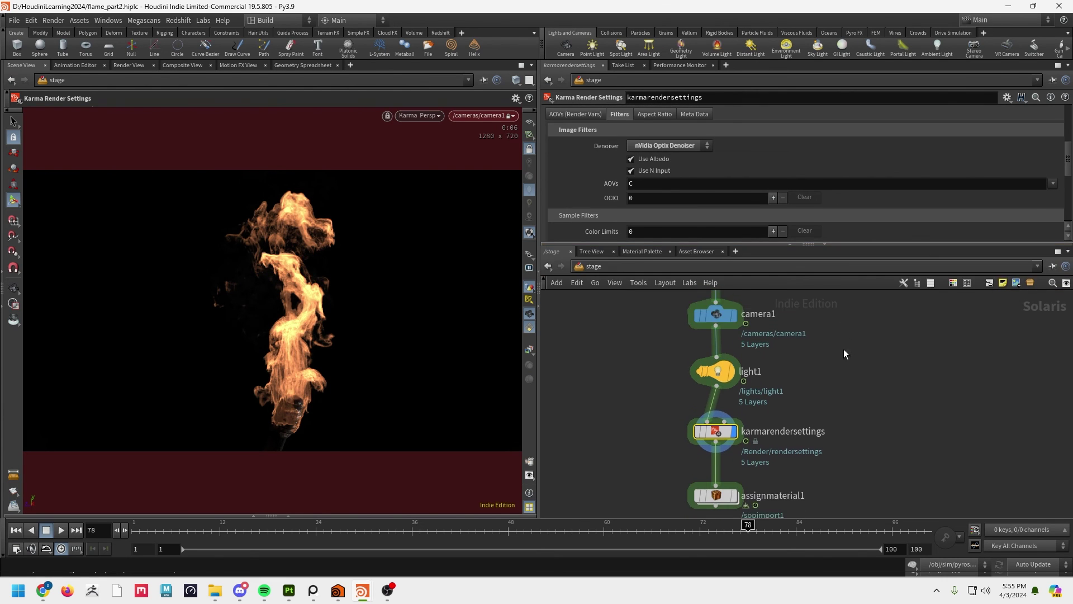
pyautogui.moveTo(712, 458); pyautogui.dragTo(903, 375)
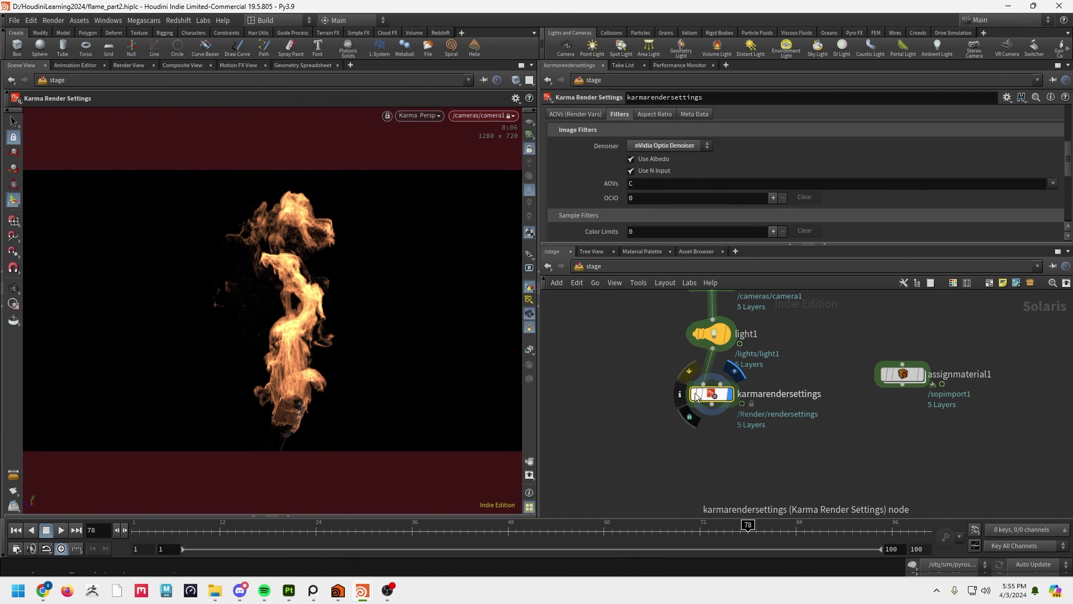
pyautogui.moveTo(709, 398); pyautogui.dragTo(704, 467)
pyautogui.moveTo(905, 383); pyautogui.dragTo(703, 395)
pyautogui.scroll(-5, 839, 395)
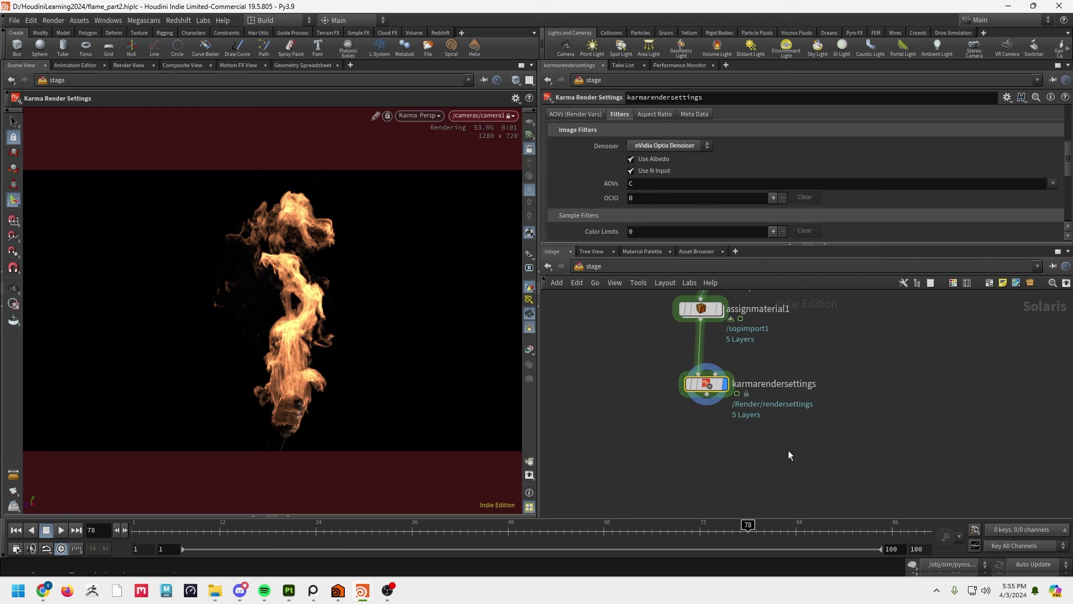
# - Add a USD Render ROP beneath karmarendersettings and wire it to that node's output
pyautogui.press('Tab')
pyautogui.write('rop')
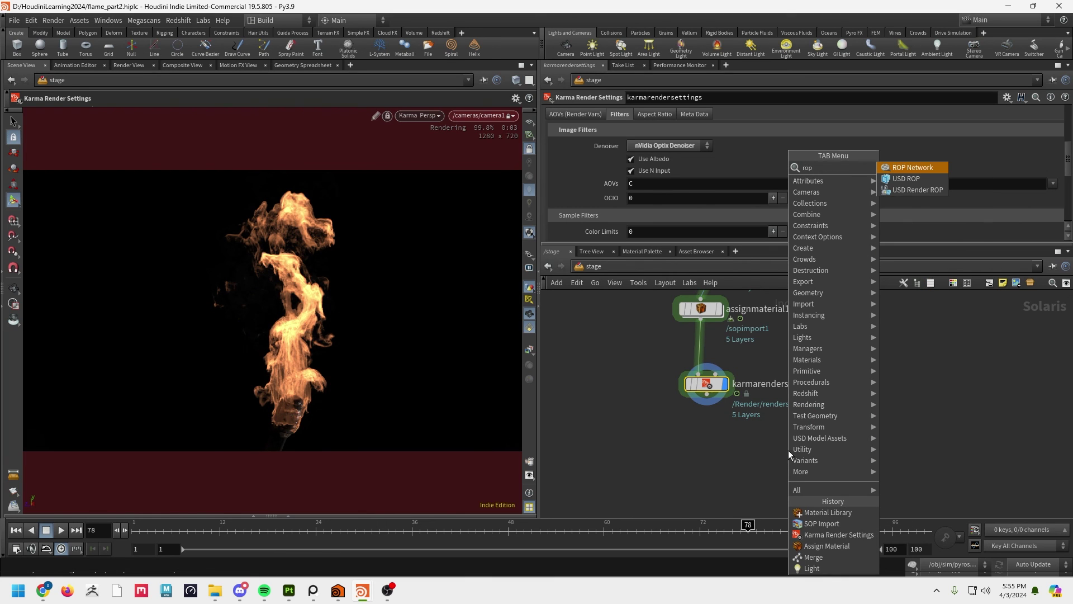
pyautogui.click(918, 190)
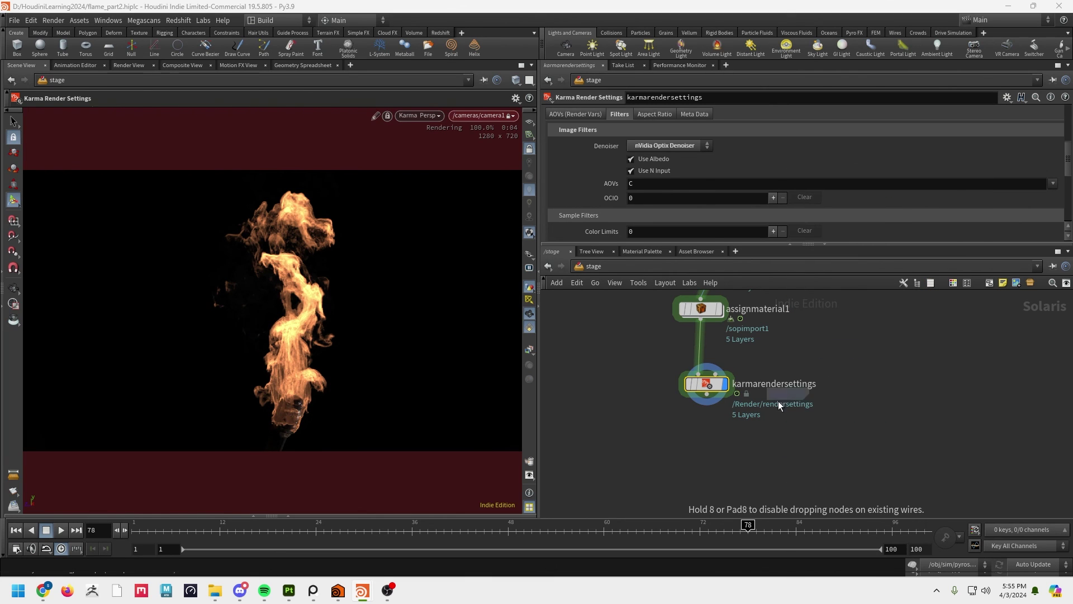
pyautogui.click(708, 453)
pyautogui.moveTo(707, 418); pyautogui.dragTo(707, 444)
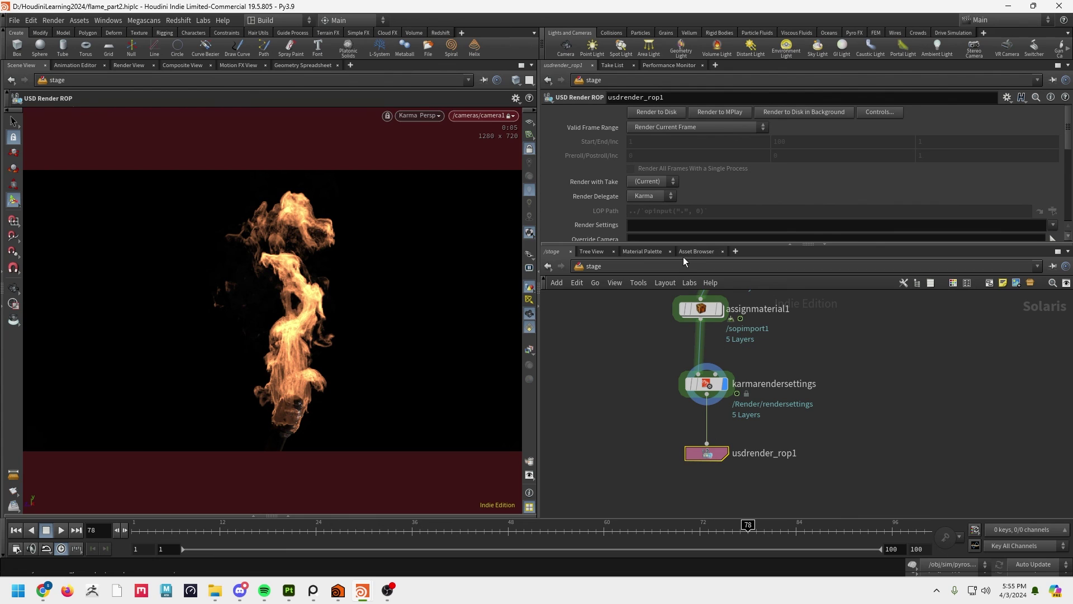
# - Set the USD Render ROP's Valid Frame Range to Render Specific Frame Range and review its other render options
pyautogui.moveTo(683, 244); pyautogui.dragTo(733, 294)
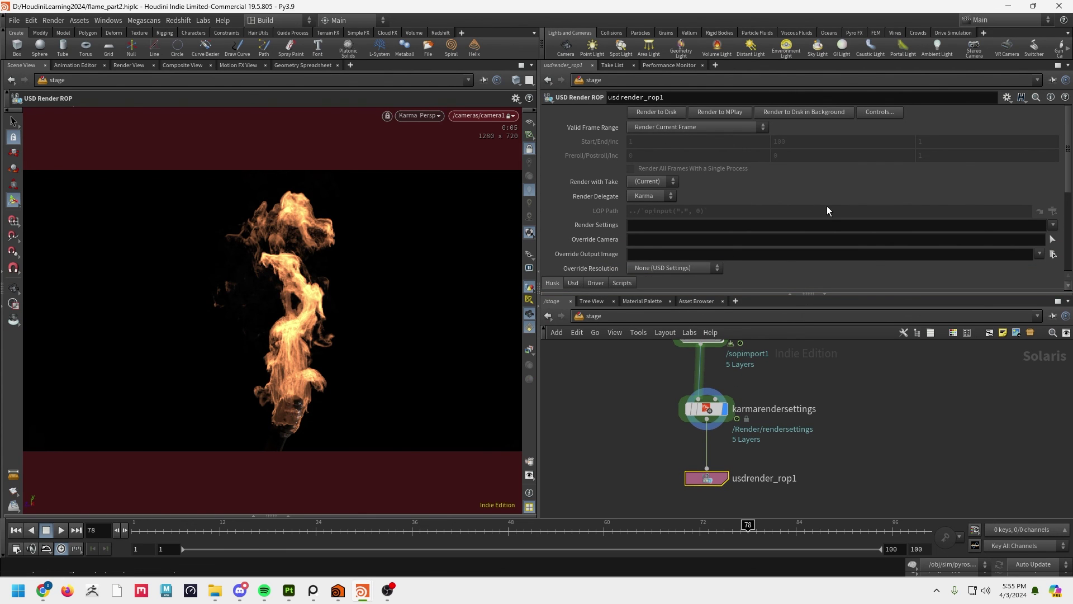
pyautogui.click(669, 125)
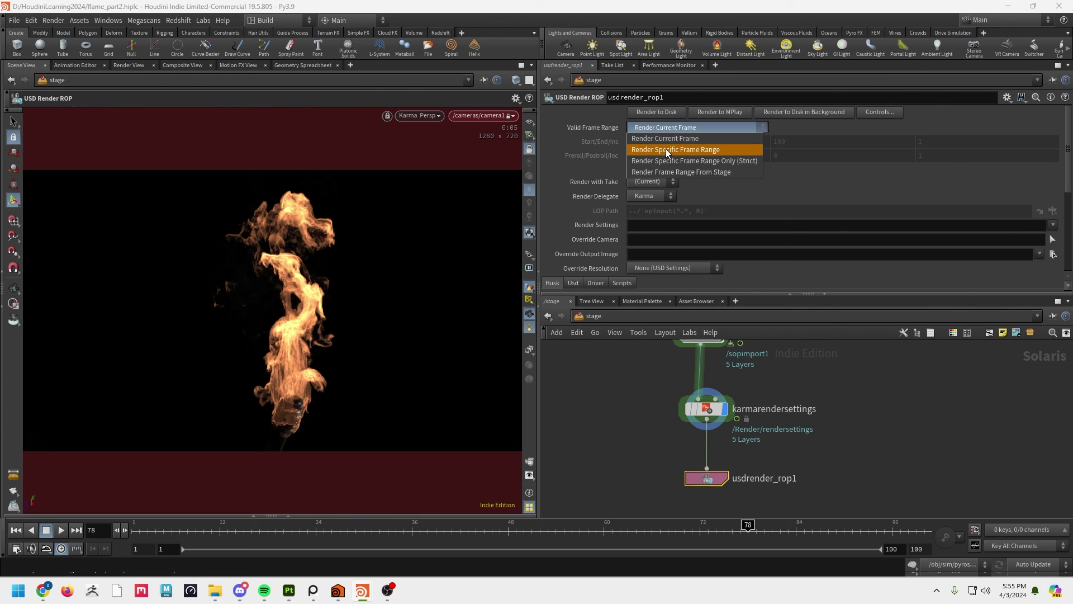
pyautogui.click(666, 149)
pyautogui.scroll(-5, 838, 263)
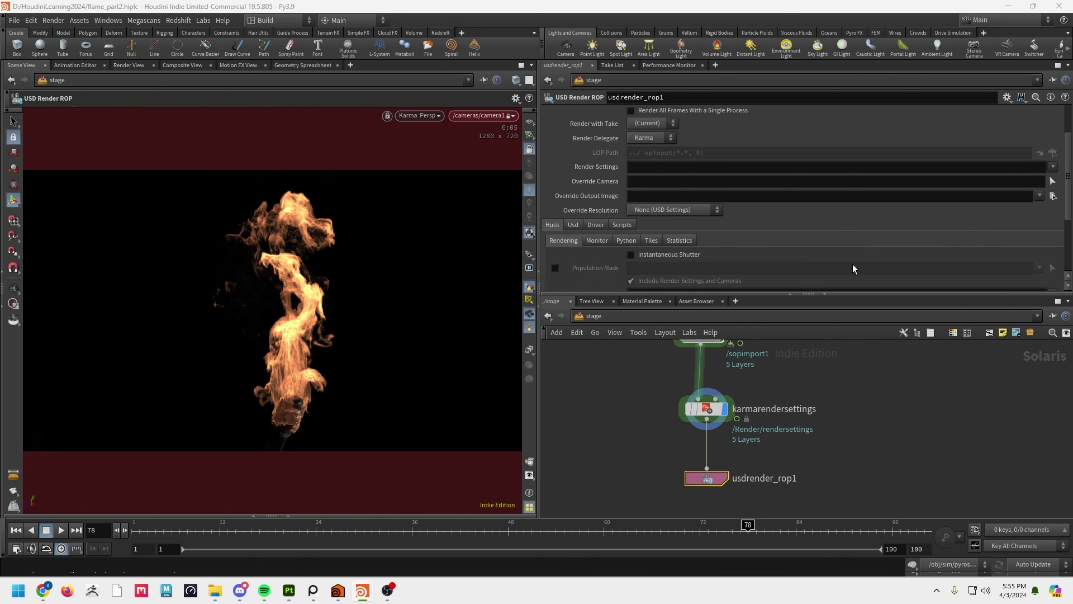
pyautogui.scroll(2, 691, 249)
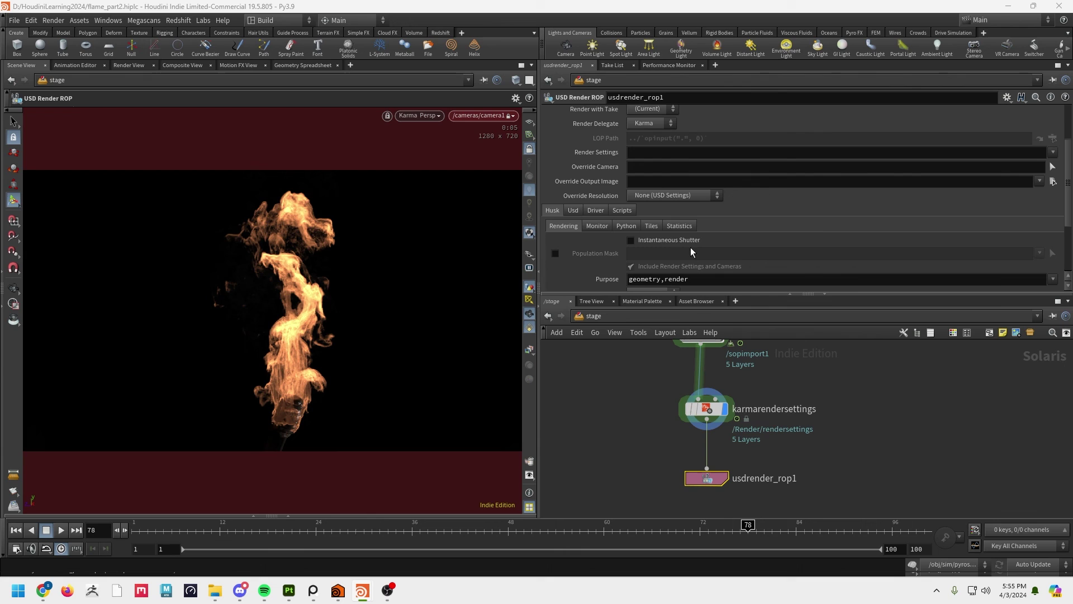
pyautogui.scroll(3, 697, 251)
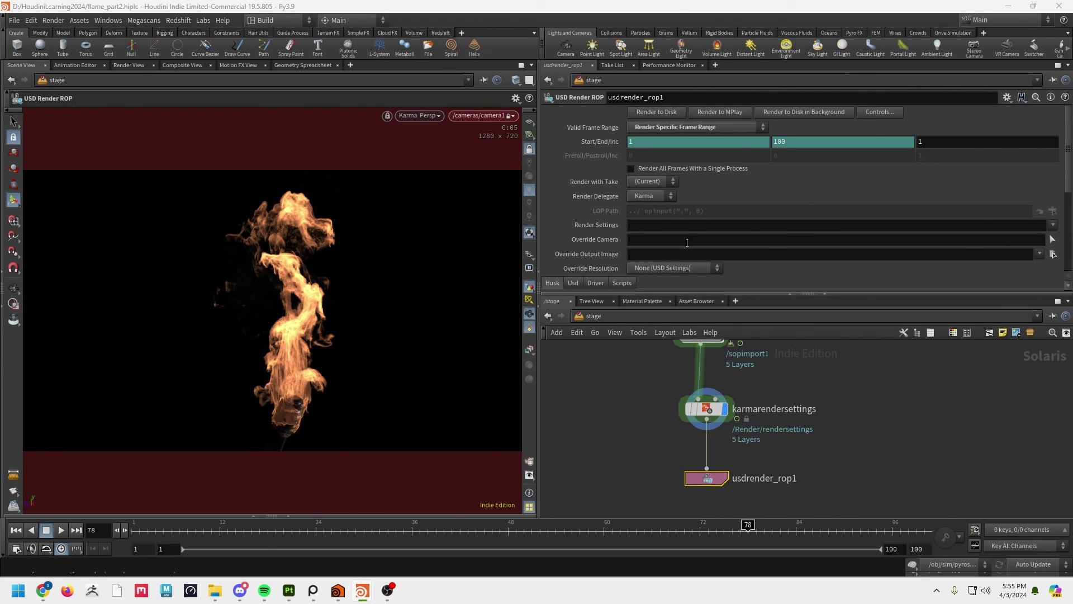
pyautogui.click(721, 111)
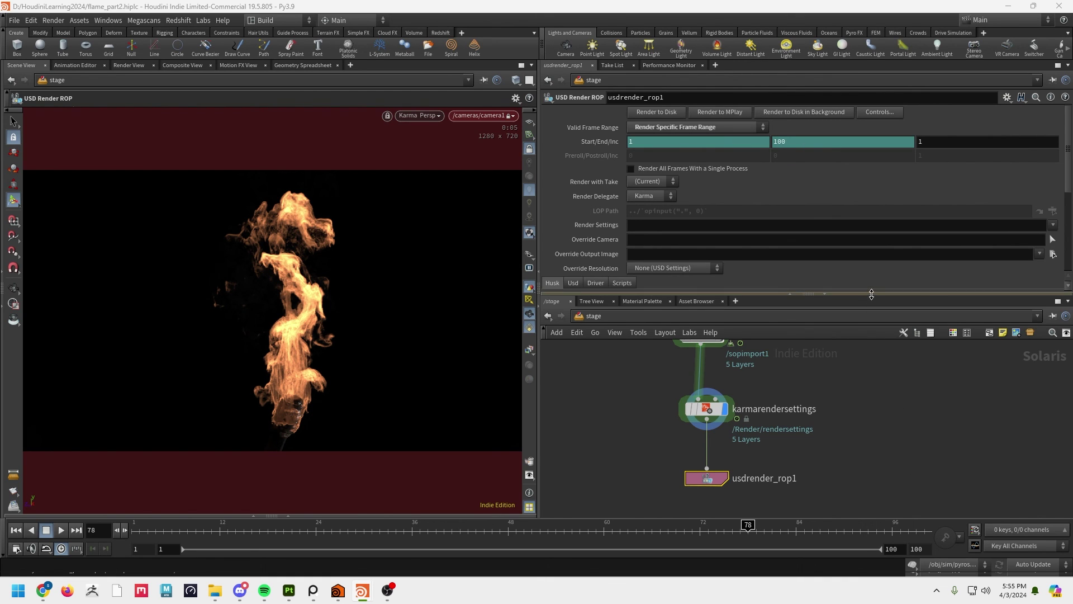
# - Examine the full stage network, from the four SOP imports and material libraries through merge1 down to the render node
pyautogui.moveTo(871, 295); pyautogui.dragTo(872, 221)
pyautogui.moveTo(874, 311); pyautogui.dragTo(949, 364, button='middle')
pyautogui.scroll(-2, 900, 317)
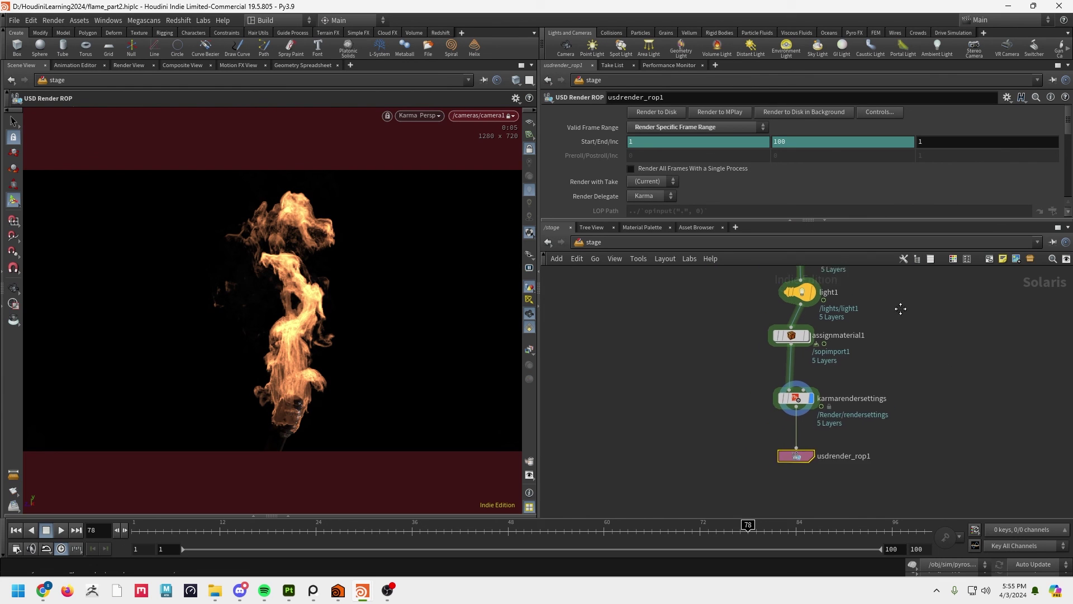
pyautogui.scroll(6, 889, 407)
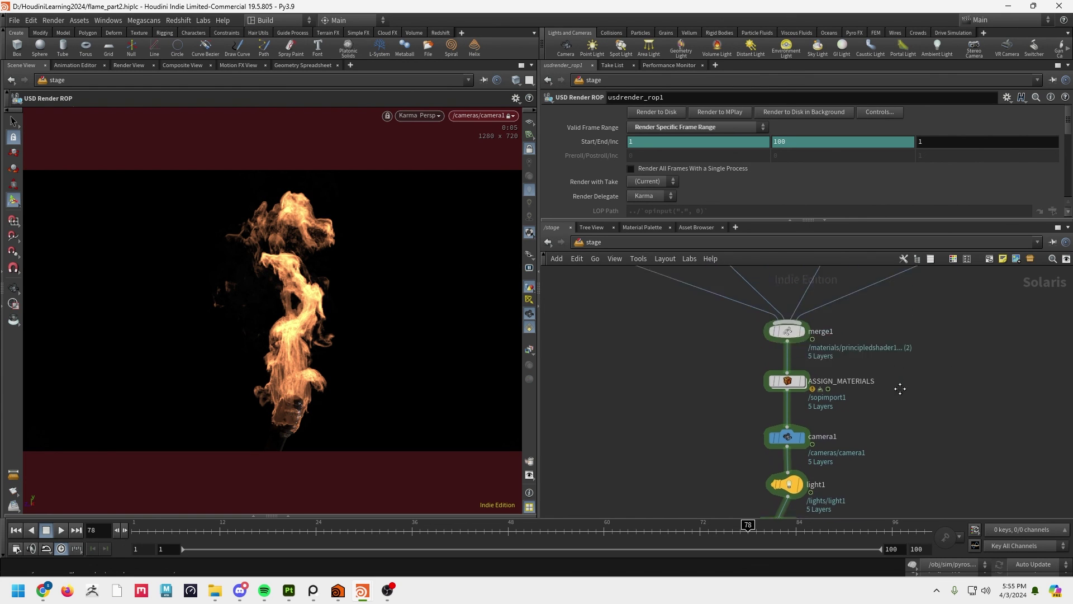
pyautogui.scroll(-2, 924, 394)
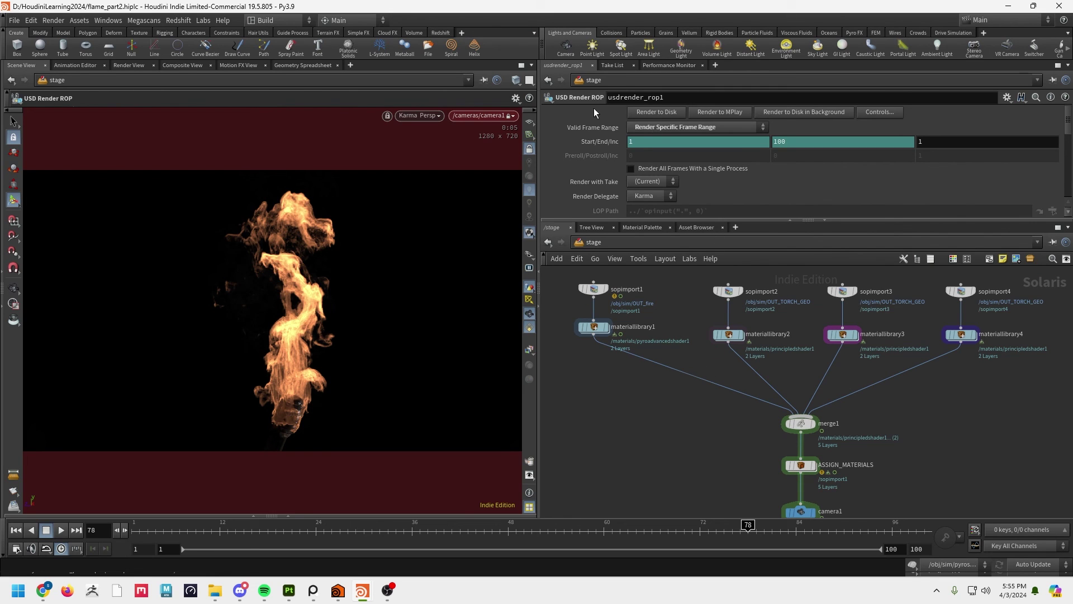
pyautogui.moveTo(691, 354); pyautogui.dragTo(692, 341, button='middle')
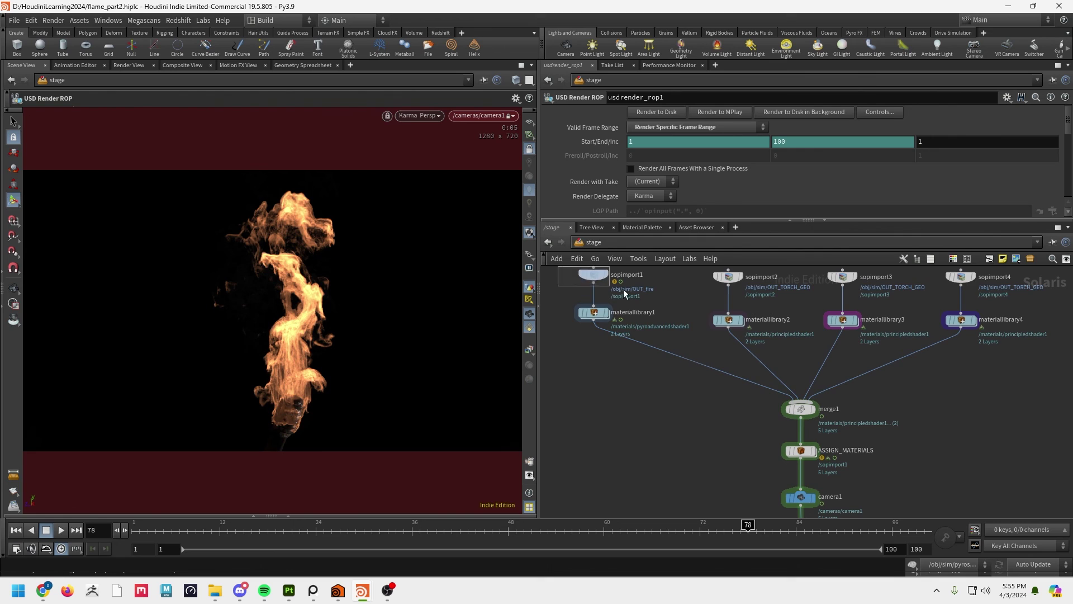
pyautogui.moveTo(623, 289); pyautogui.dragTo(1021, 365)
pyautogui.moveTo(935, 440); pyautogui.dragTo(910, 328, button='middle')
pyautogui.click(930, 425)
pyautogui.moveTo(901, 413); pyautogui.dragTo(891, 391, button='middle')
pyautogui.moveTo(897, 330); pyautogui.dragTo(915, 455, button='middle')
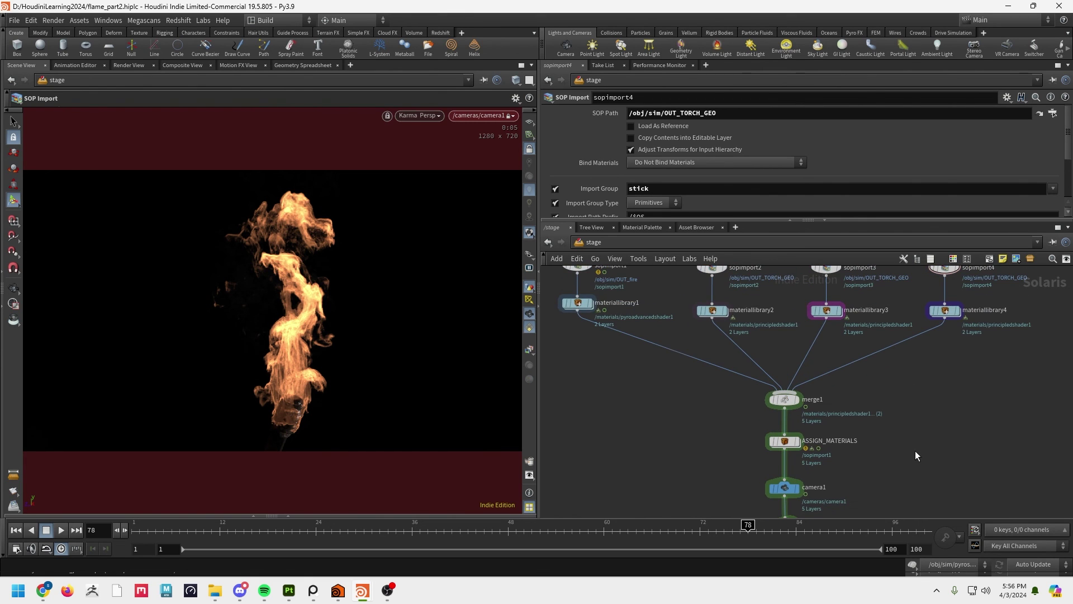